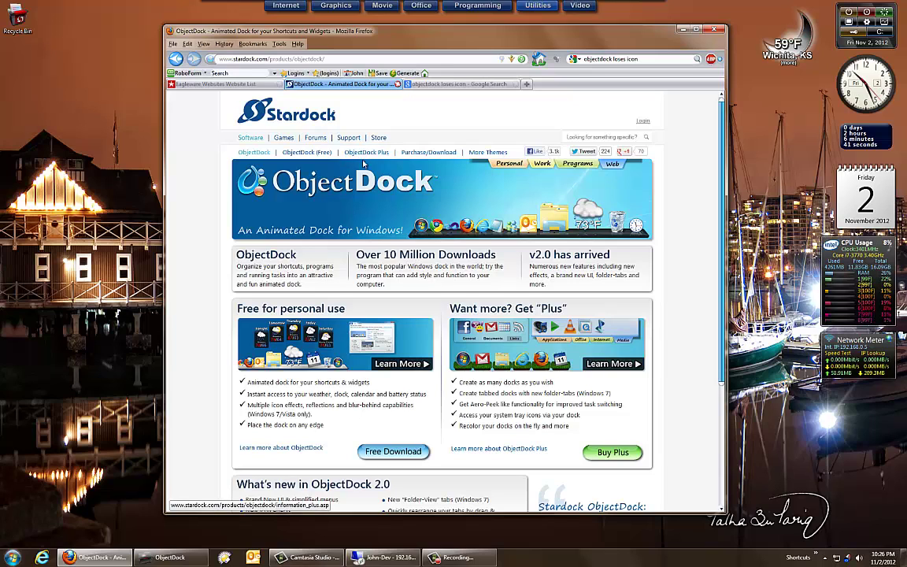
# Minimize the browser, open Google Calendar from the dock's date icon, and close its page to return to the desktop.
pyautogui.click(101, 558)
pyautogui.moveTo(456, 558)
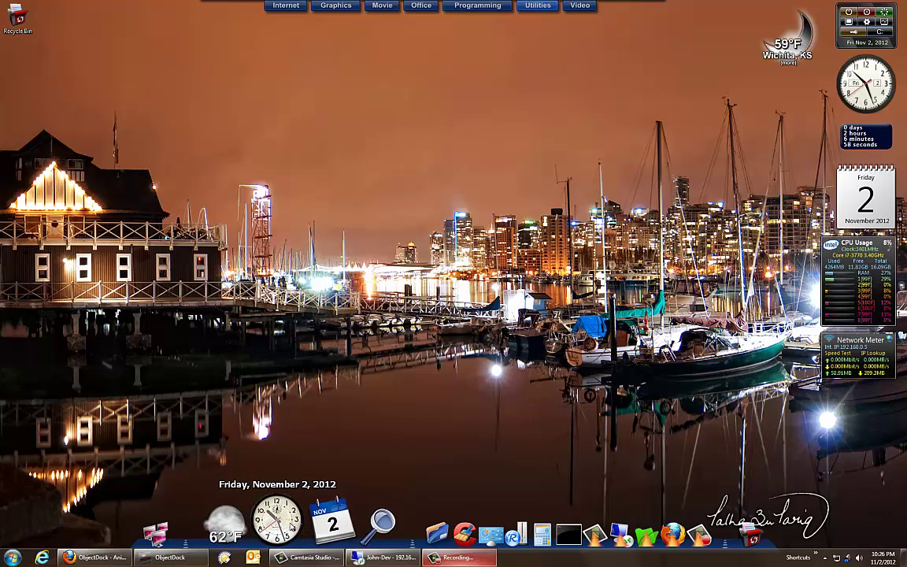
pyautogui.click(260, 527)
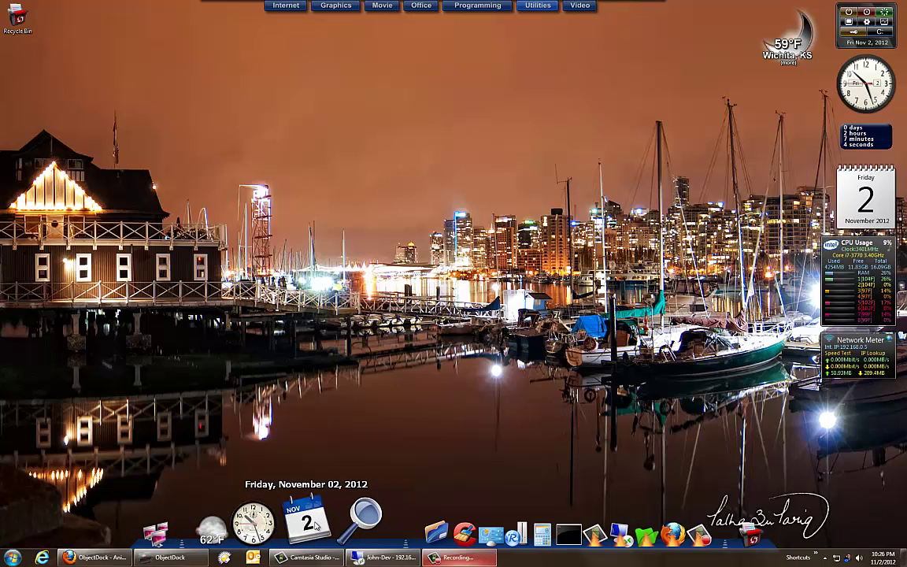
pyautogui.click(314, 525)
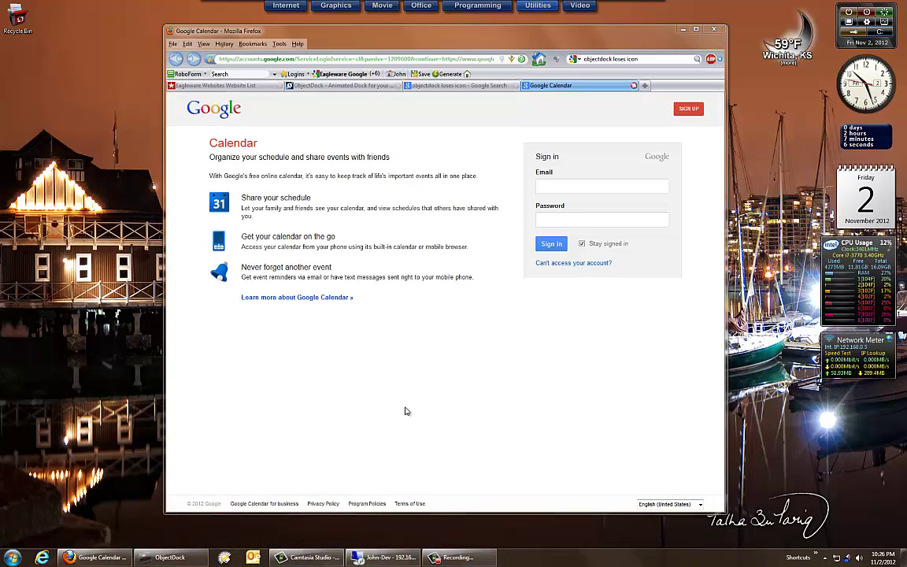
pyautogui.click(634, 85)
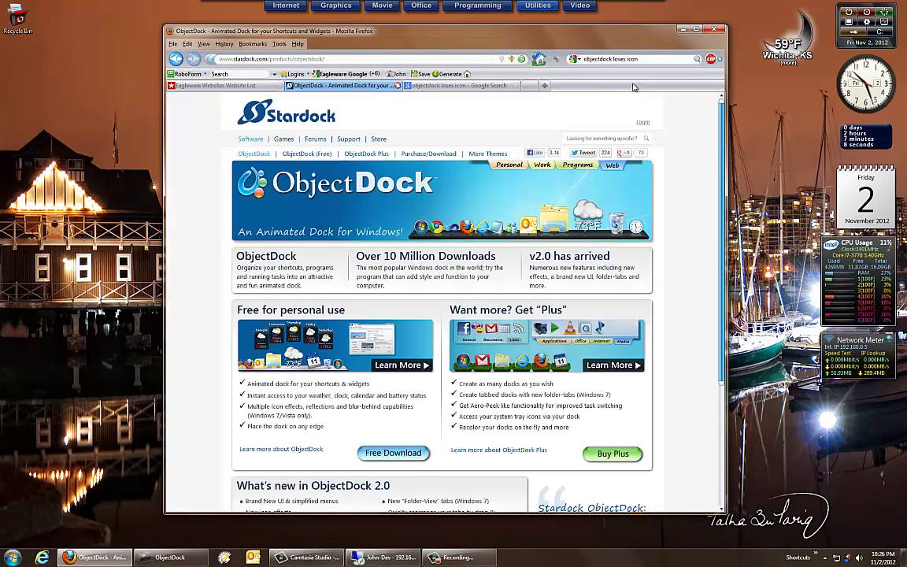
pyautogui.click(684, 29)
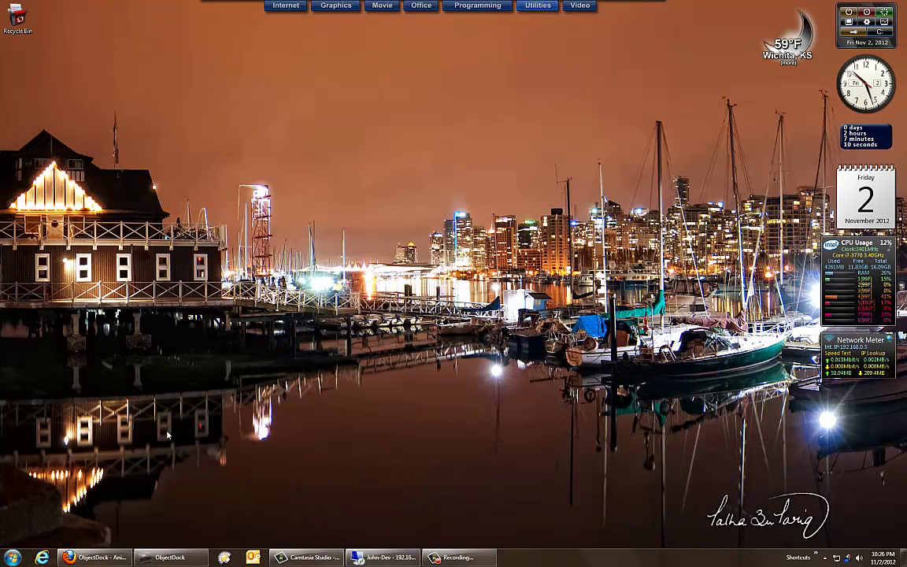
# Reveal the side docks and look through the Benchmark Utilities and System Tools folders on the tabbed dock's Utilities tab.
pyautogui.moveTo(2, 305)
pyautogui.moveTo(848, 257)
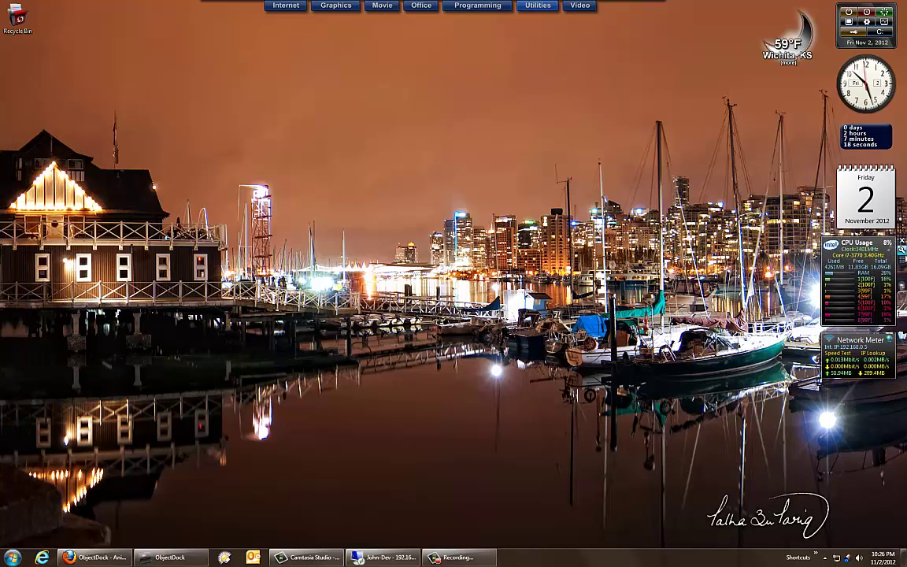
pyautogui.moveTo(904, 266)
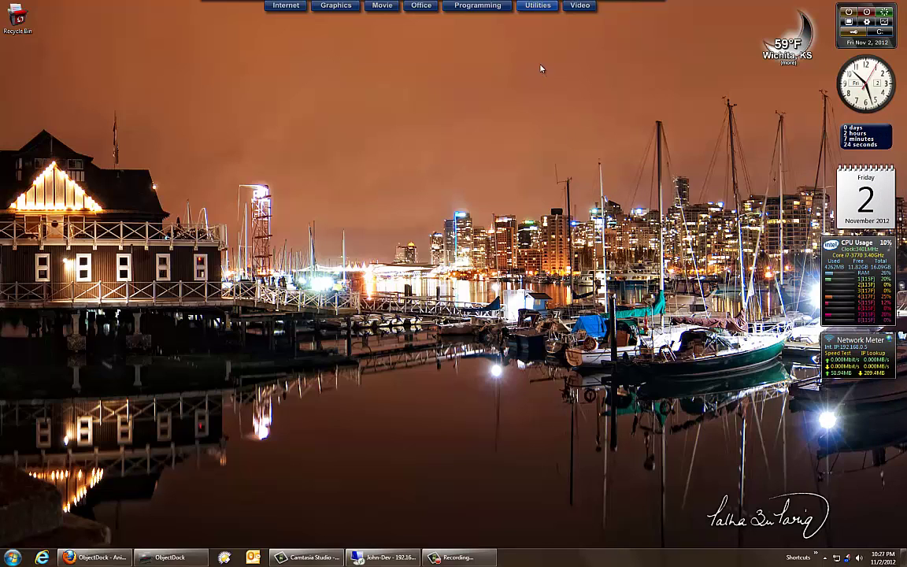
pyautogui.moveTo(540, 13)
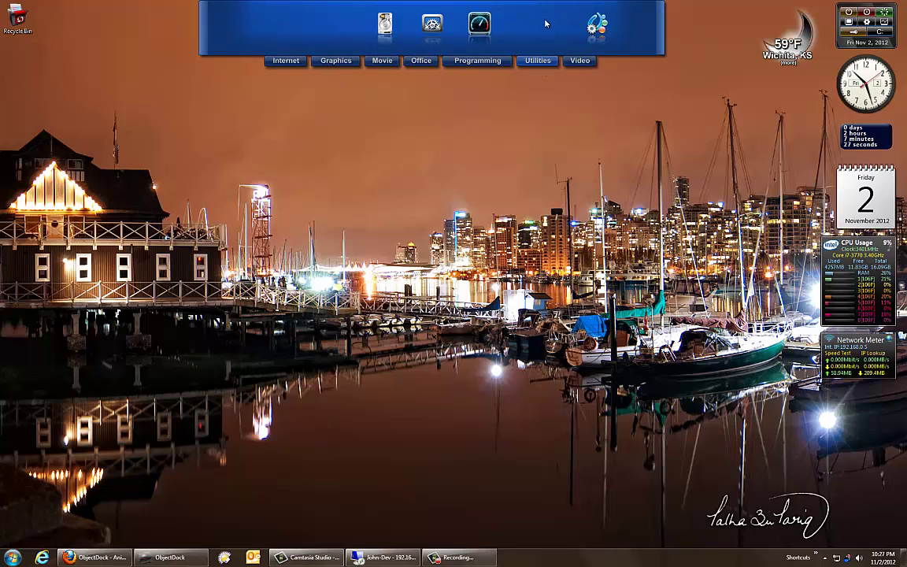
pyautogui.click(488, 26)
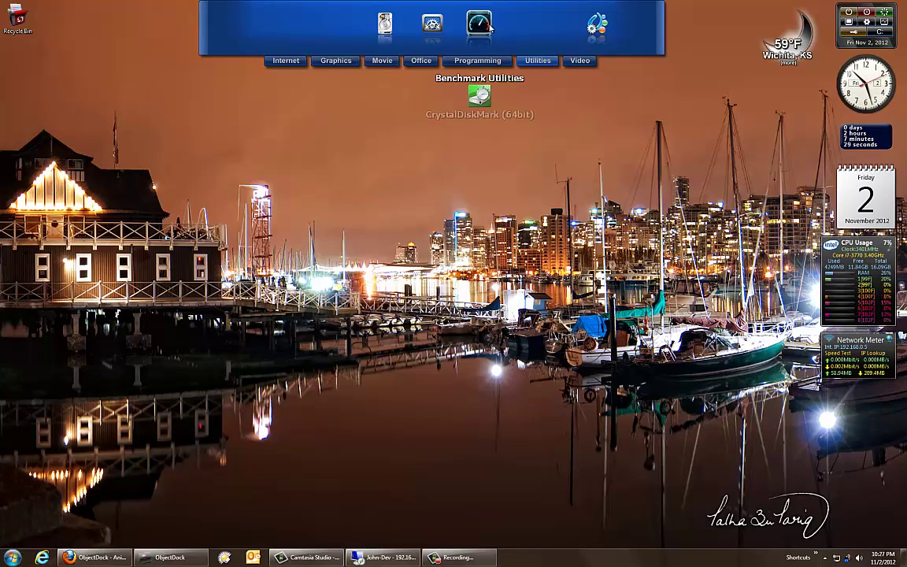
pyautogui.click(441, 25)
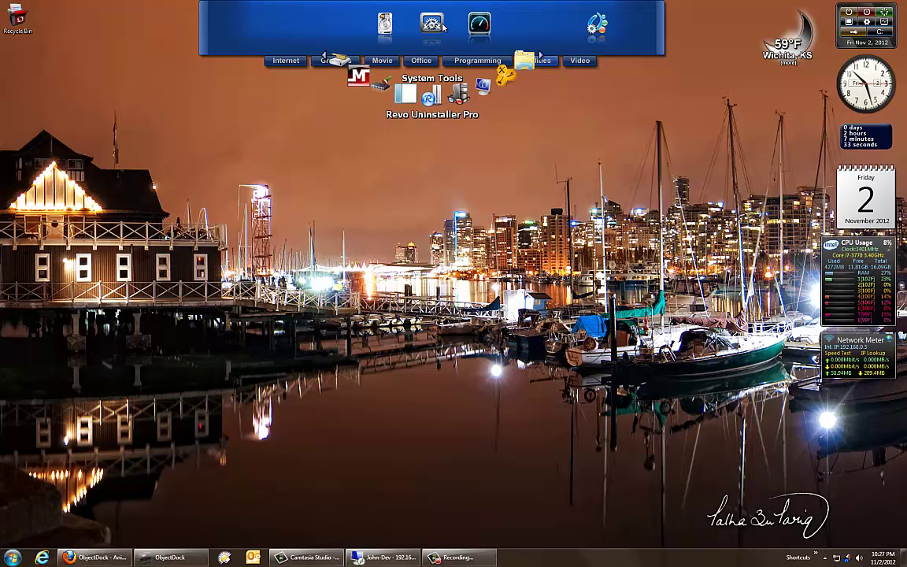
pyautogui.click(455, 46)
# Browse the icons in the tabbed dock's Programming, Office, Movie, Graphics, Internet and Video groups.
pyautogui.click(471, 60)
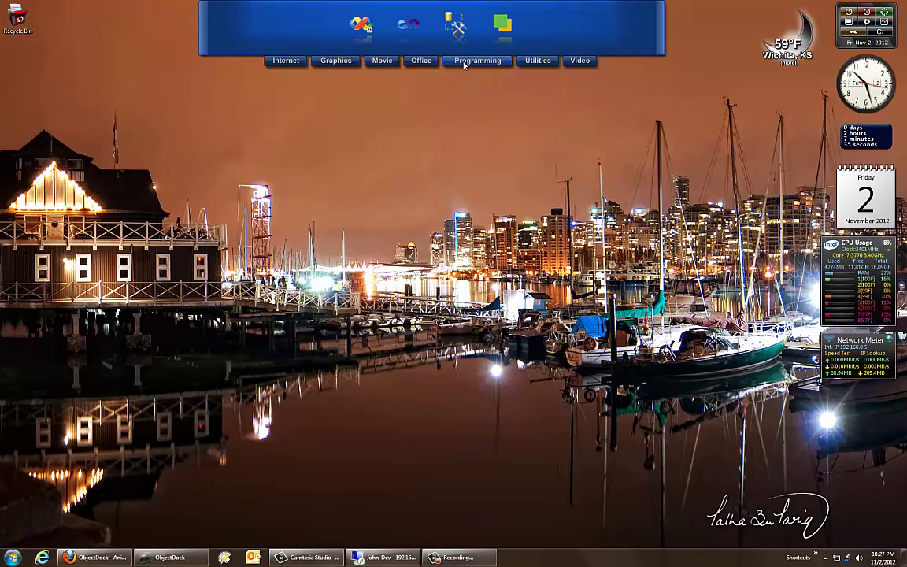
pyautogui.click(413, 61)
pyautogui.click(392, 61)
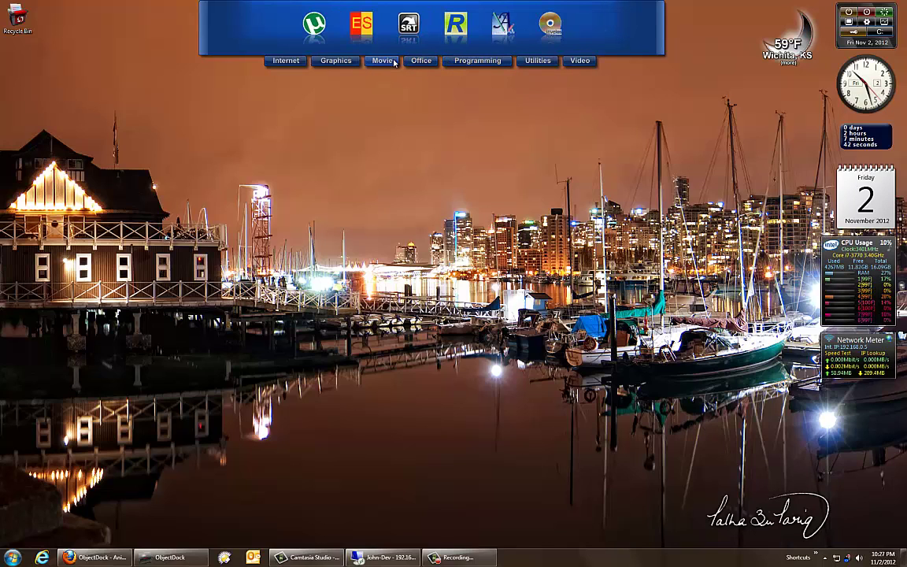
pyautogui.click(349, 62)
pyautogui.click(298, 63)
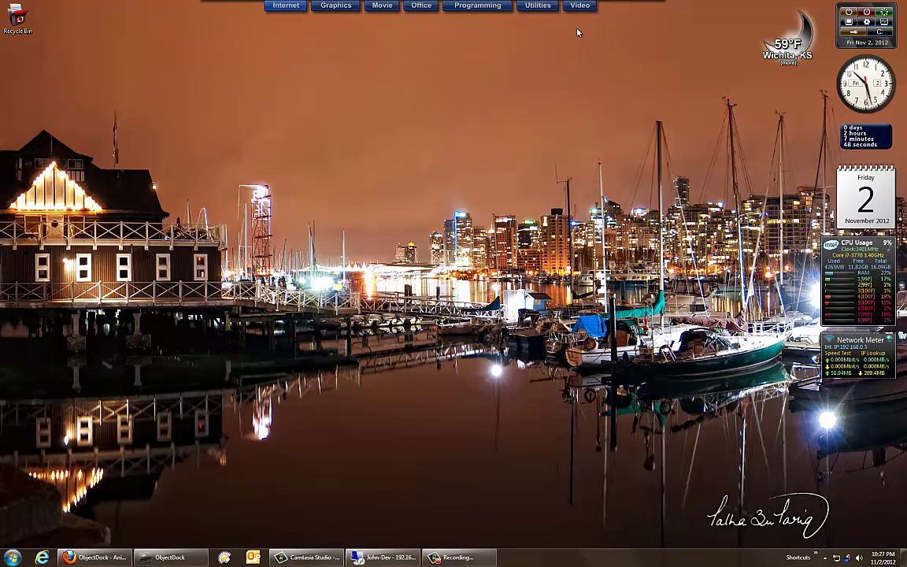
pyautogui.click(579, 6)
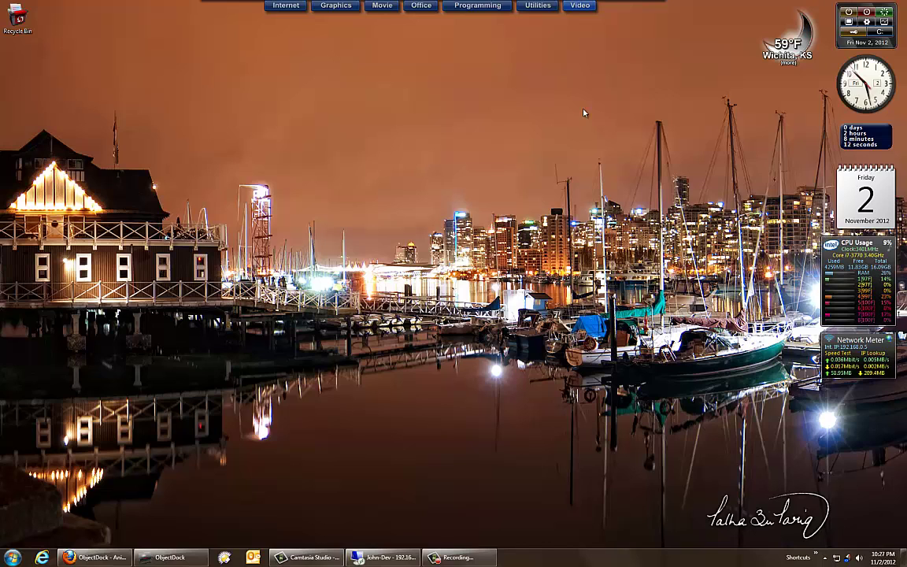
# Open the ObjectDock configuration, review its general, performance and miscellaneous settings, and close it.
pyautogui.moveTo(540, 16)
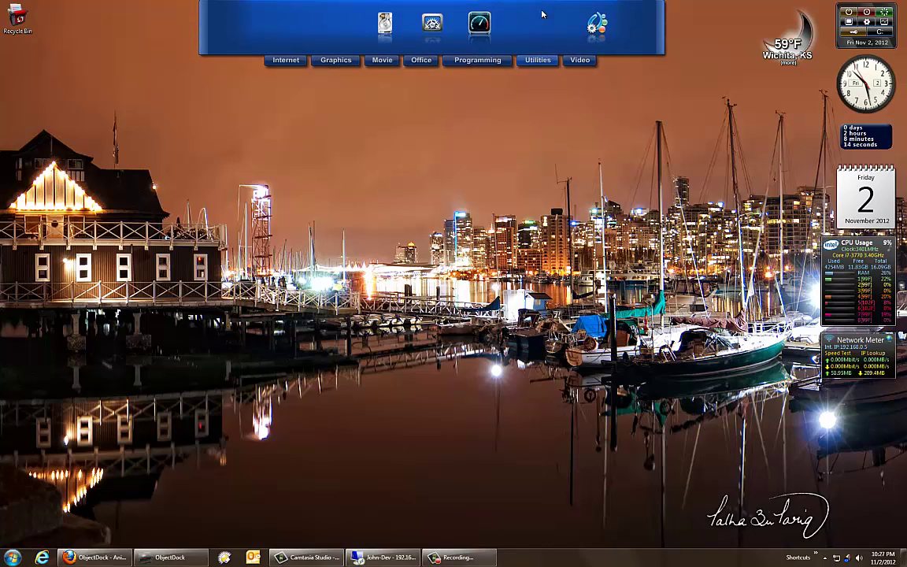
pyautogui.click(598, 27)
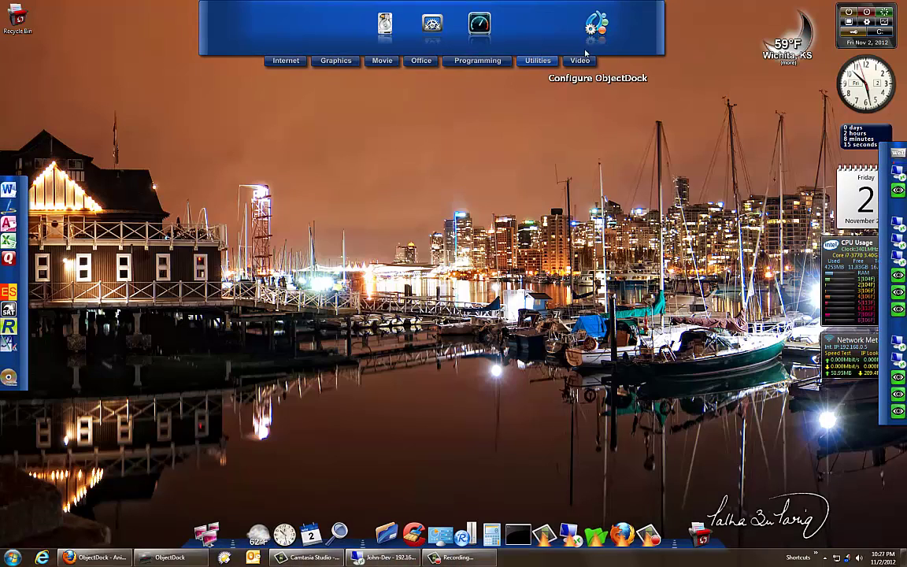
pyautogui.click(374, 164)
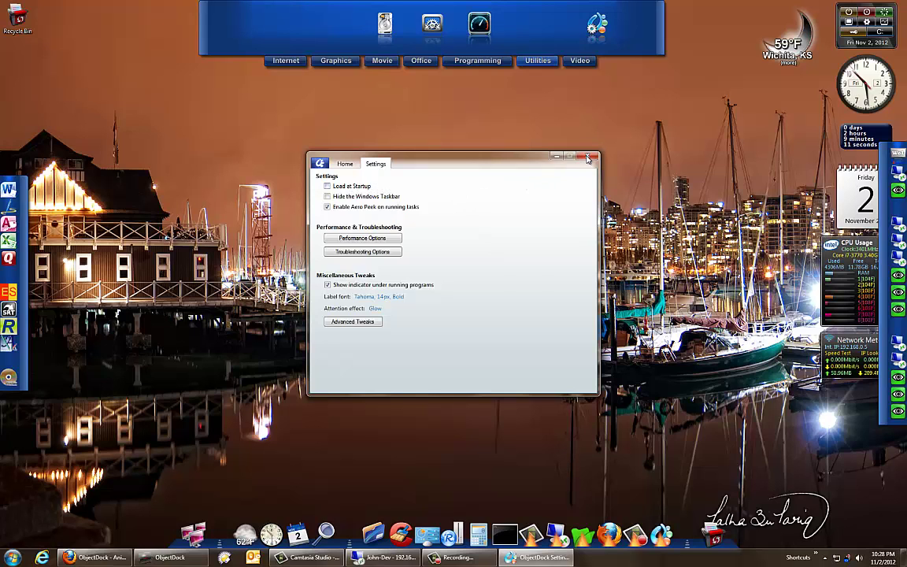
pyautogui.hotkey('alt', 'F4')
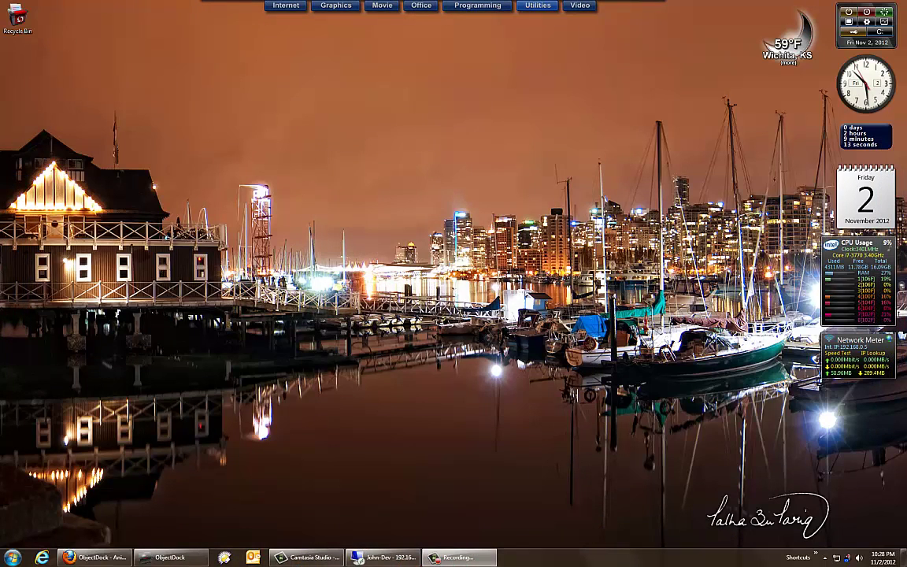
# Open ServerLogin.bat from the Misc folder for editing, examine its delayed ObjectDock start commands, and close the file and folder.
pyautogui.click(388, 516)
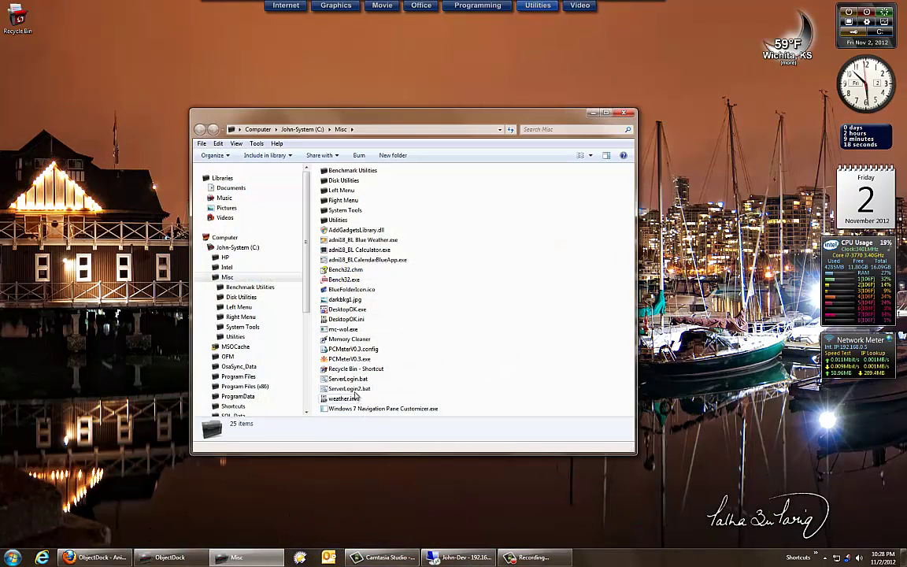
pyautogui.click(355, 379)
pyautogui.rightClick(355, 379)
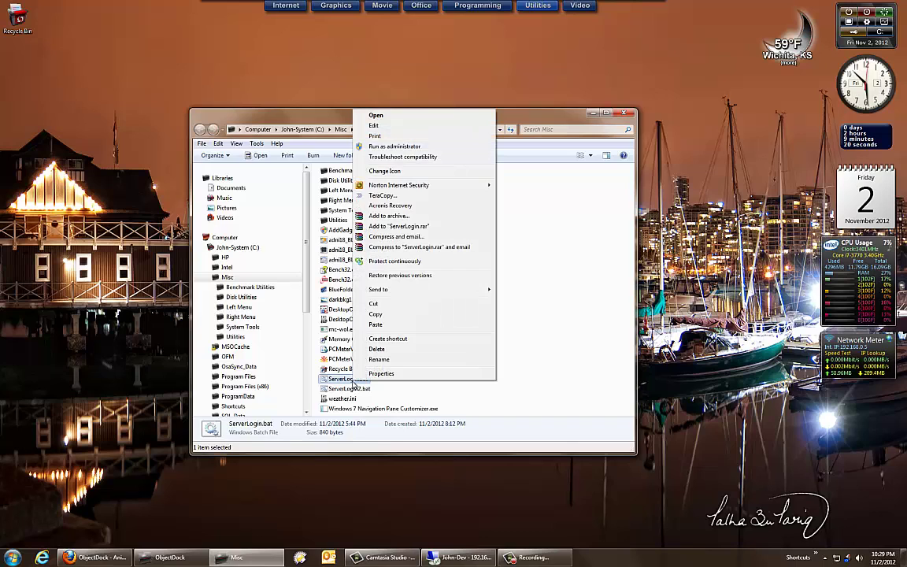
pyautogui.click(375, 126)
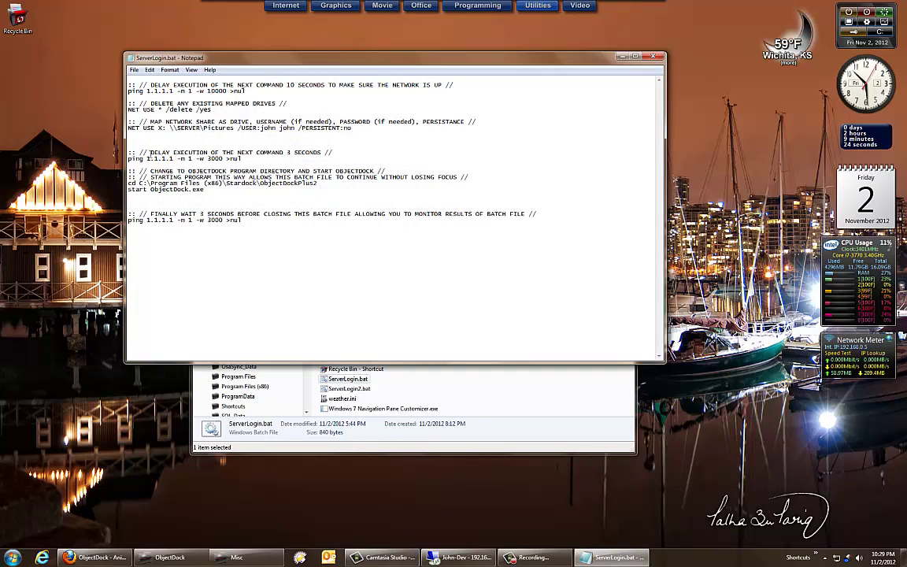
pyautogui.moveTo(131, 152); pyautogui.dragTo(207, 198)
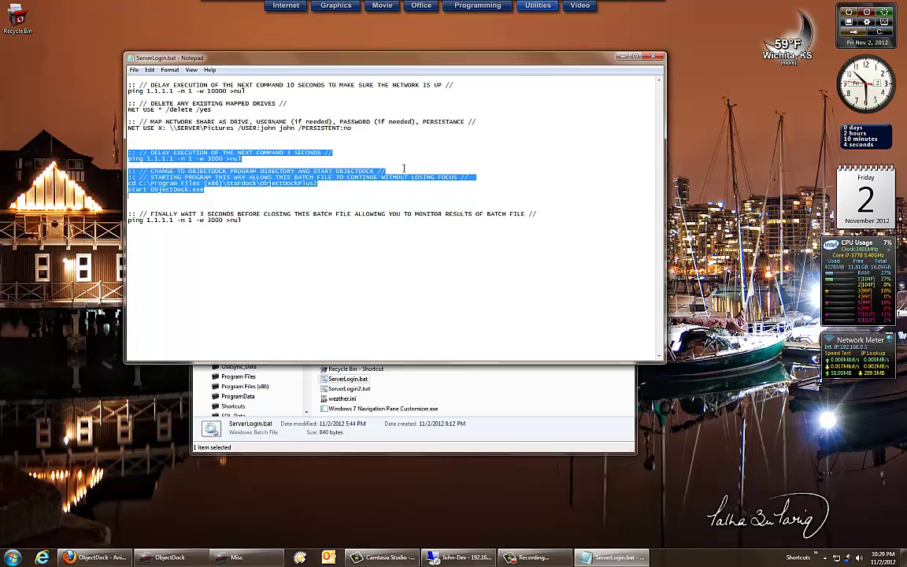
pyautogui.click(654, 57)
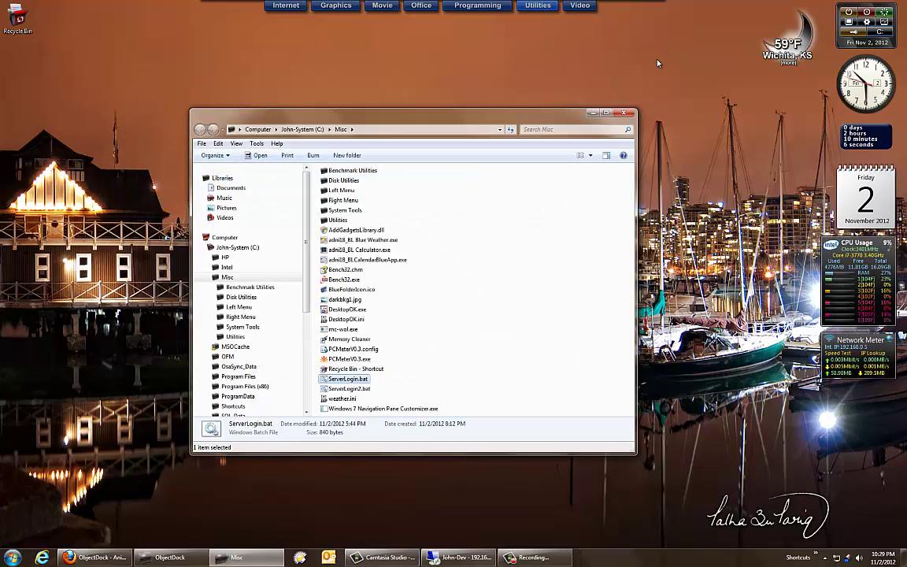
pyautogui.click(621, 114)
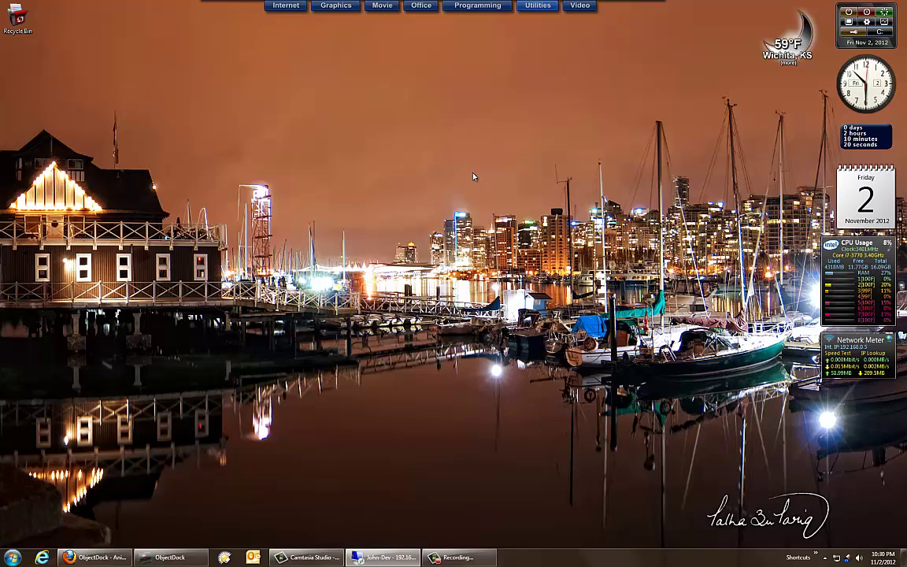
# Restore the browser and open the "icons lost in object dock" forum post from the "objectdock loses icon" search results.
pyautogui.moveTo(422, 17)
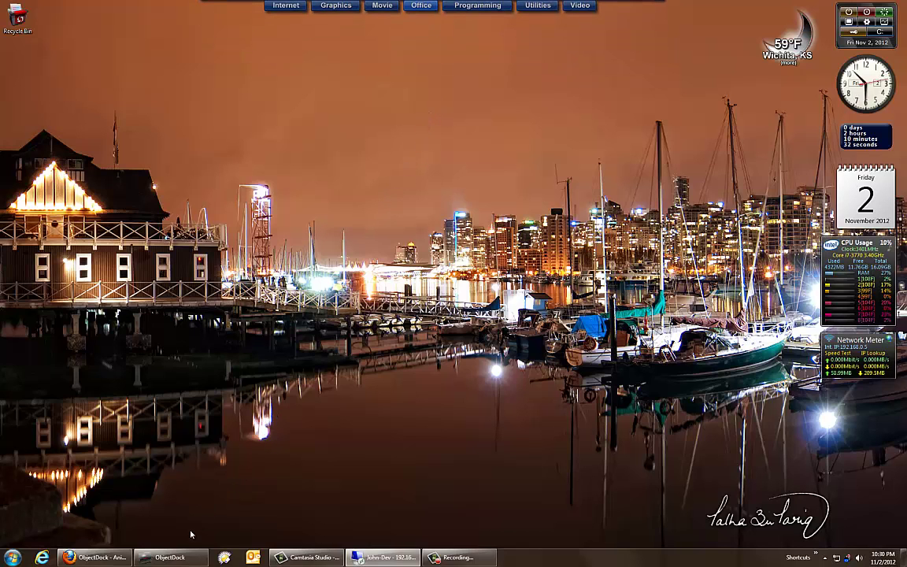
pyautogui.click(193, 488)
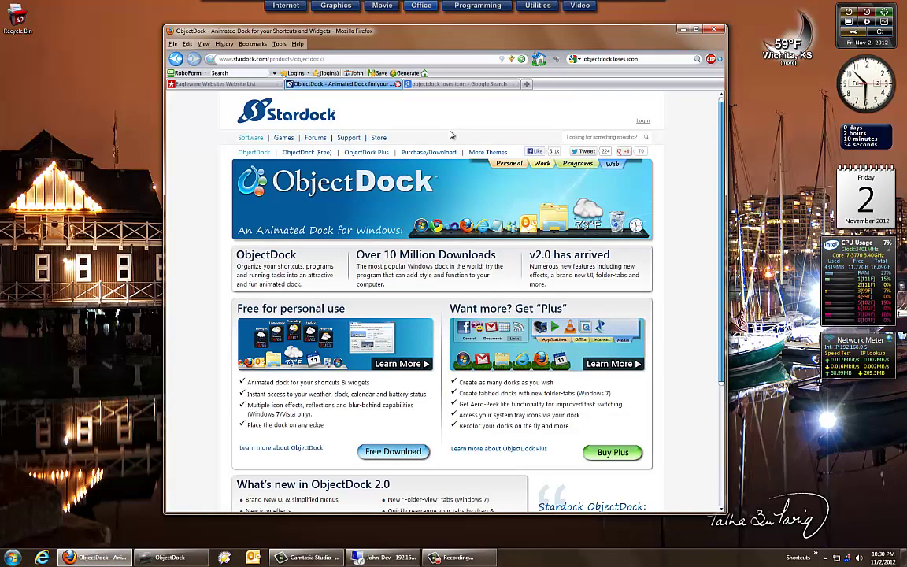
pyautogui.click(466, 84)
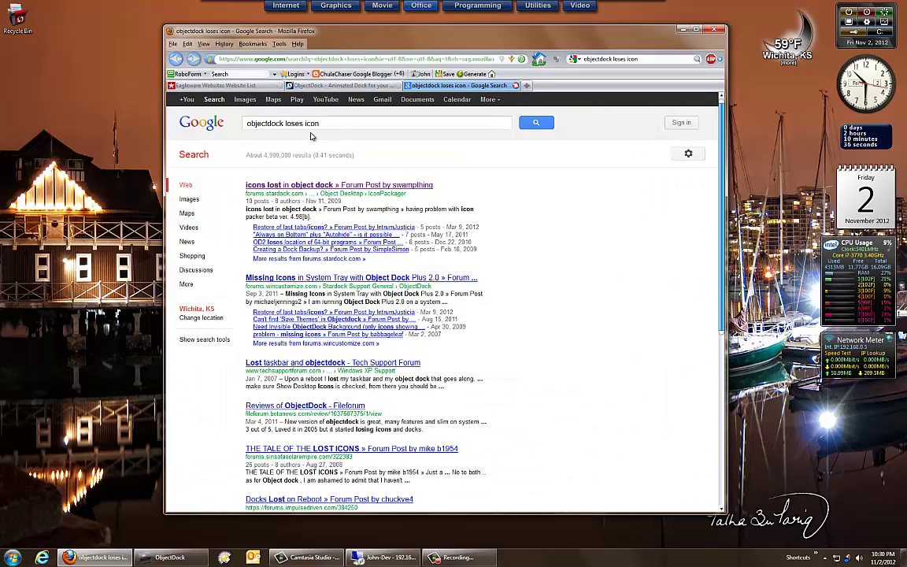
pyautogui.click(333, 186)
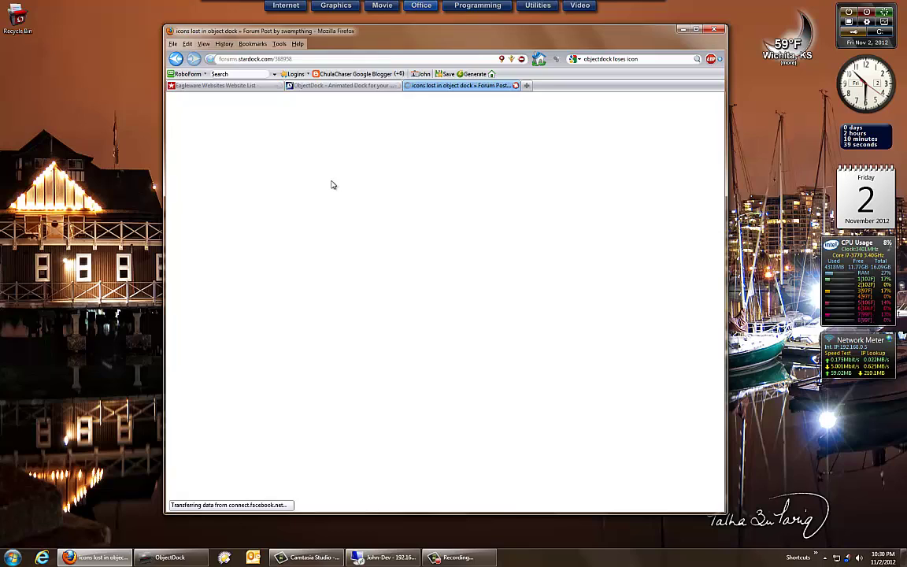
# Read Reply #2 about removing the exefile iconhandler registry key, and minimize the browser.
pyautogui.scroll(-6, 332, 189)
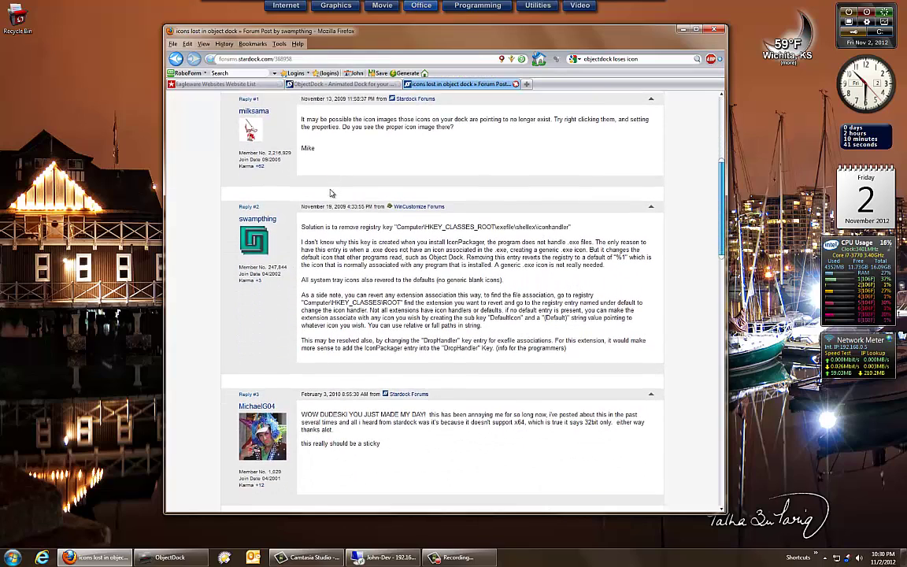
pyautogui.scroll(-1, 331, 193)
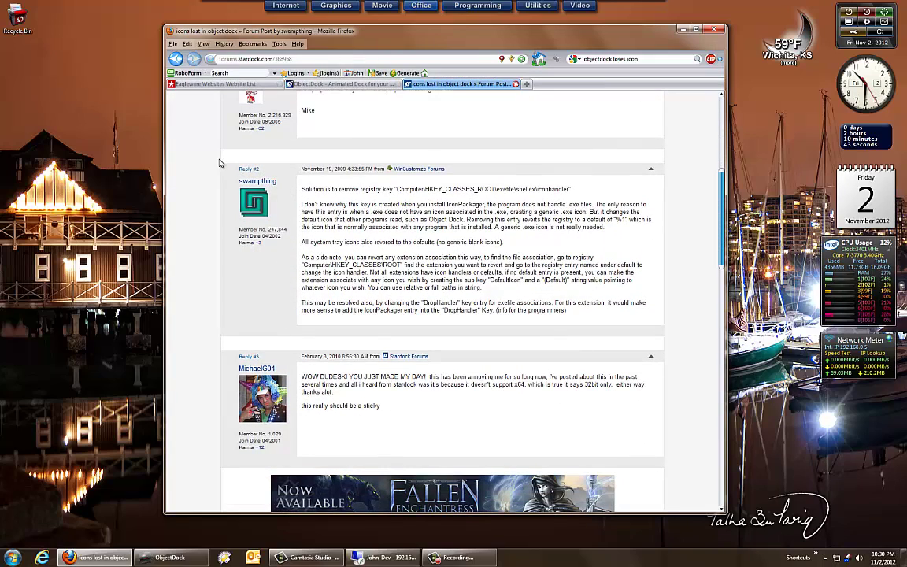
pyautogui.moveTo(220, 163); pyautogui.dragTo(639, 330)
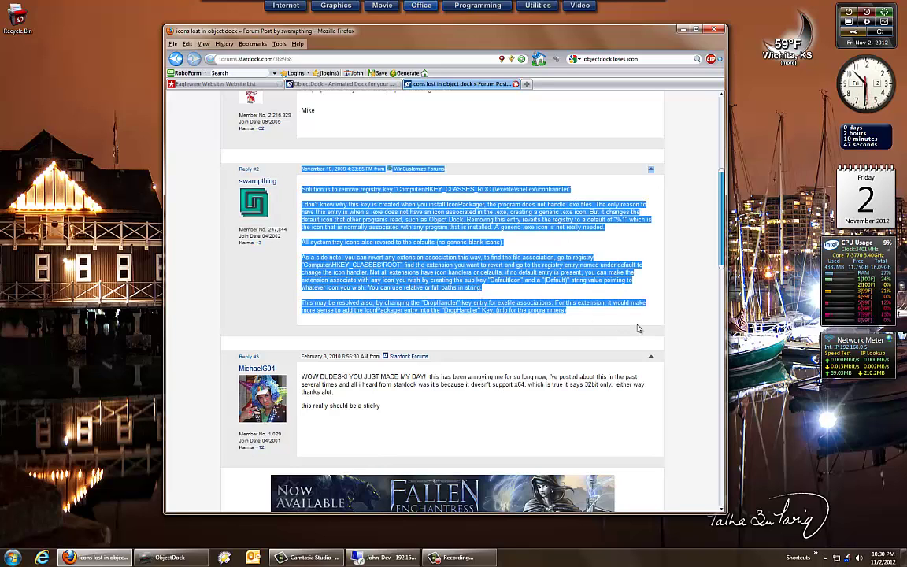
pyautogui.click(377, 167)
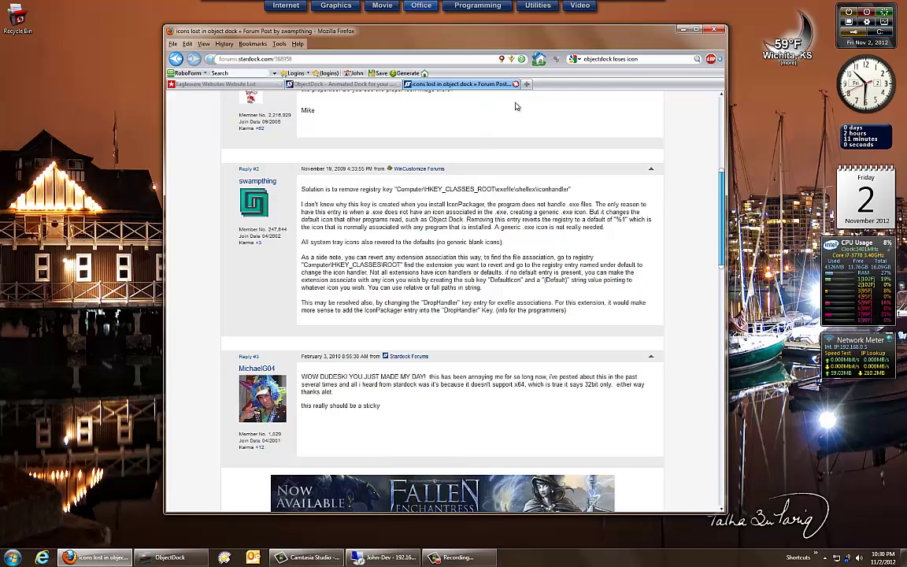
pyautogui.click(682, 29)
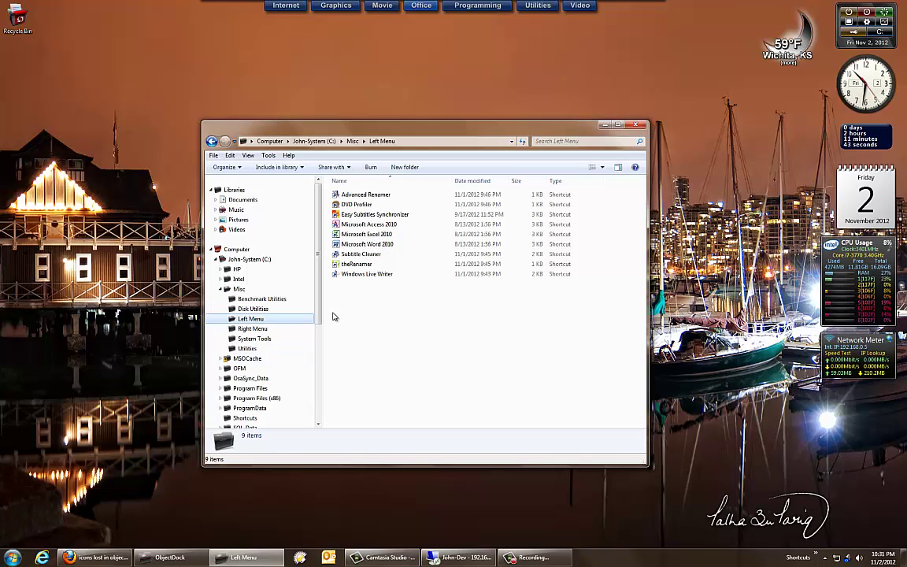
# Add the Subtitle Cleaner shortcut from the Left Menu folder to the dock's Video tab.
pyautogui.click(364, 256)
pyautogui.moveTo(364, 257); pyautogui.dragTo(568, 47)
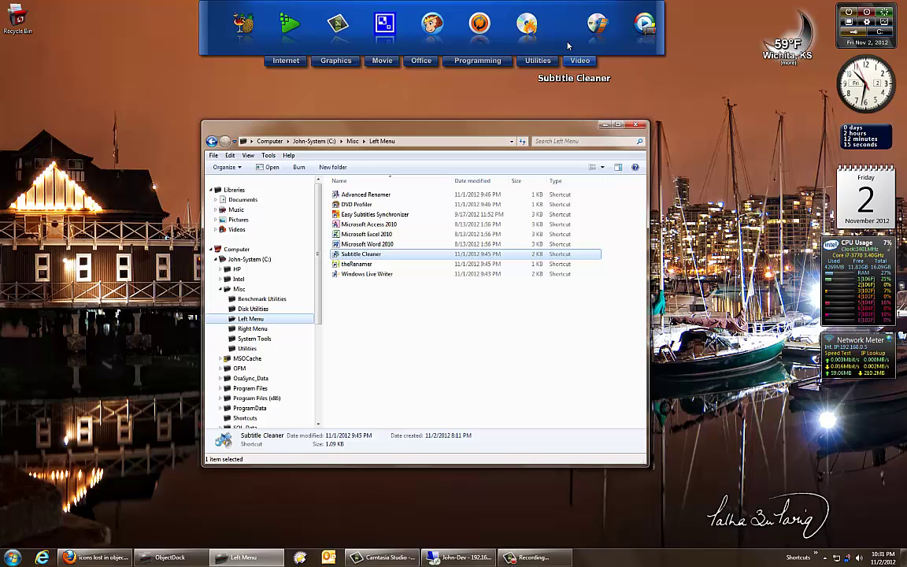
# Change the Subtitle Cleaner dock shortcut's icon to the srt image from User Icons and apply it.
pyautogui.rightClick(567, 46)
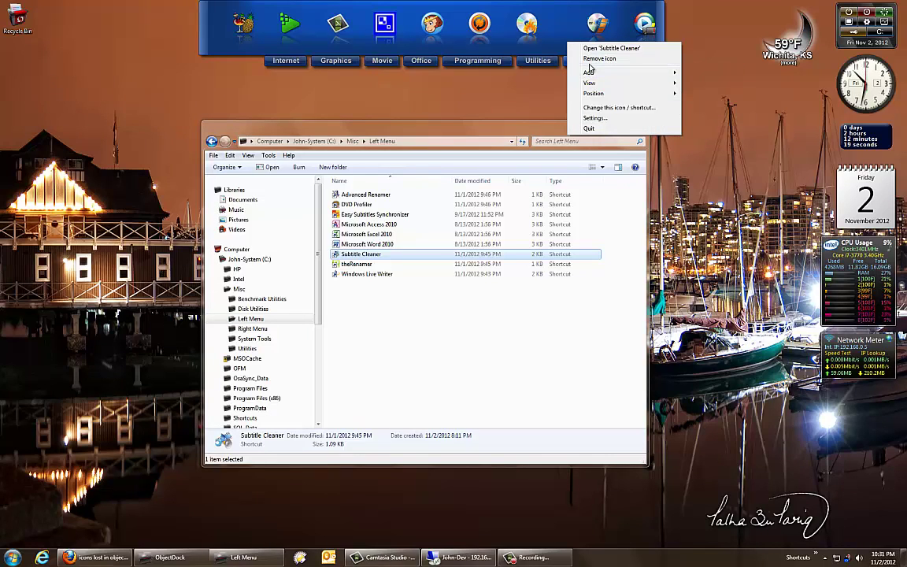
pyautogui.click(601, 108)
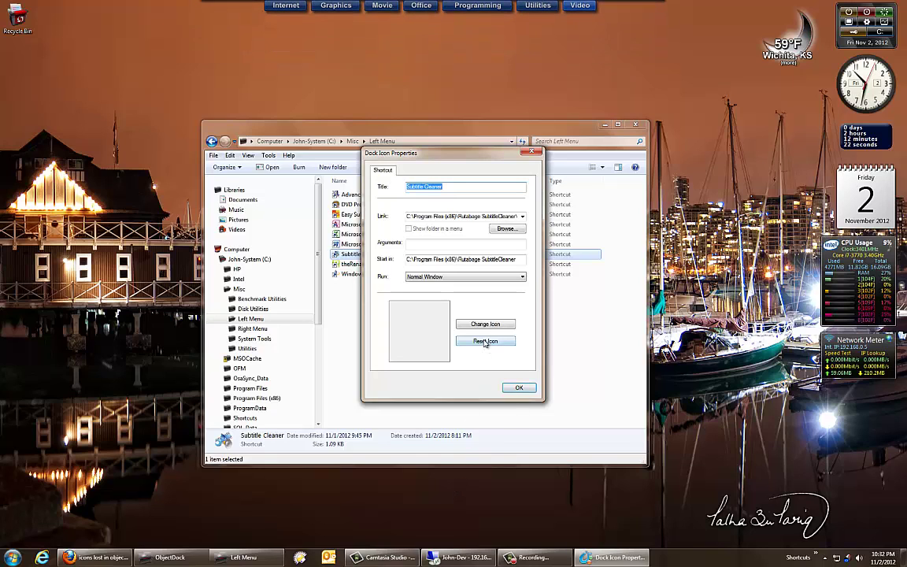
pyautogui.click(485, 323)
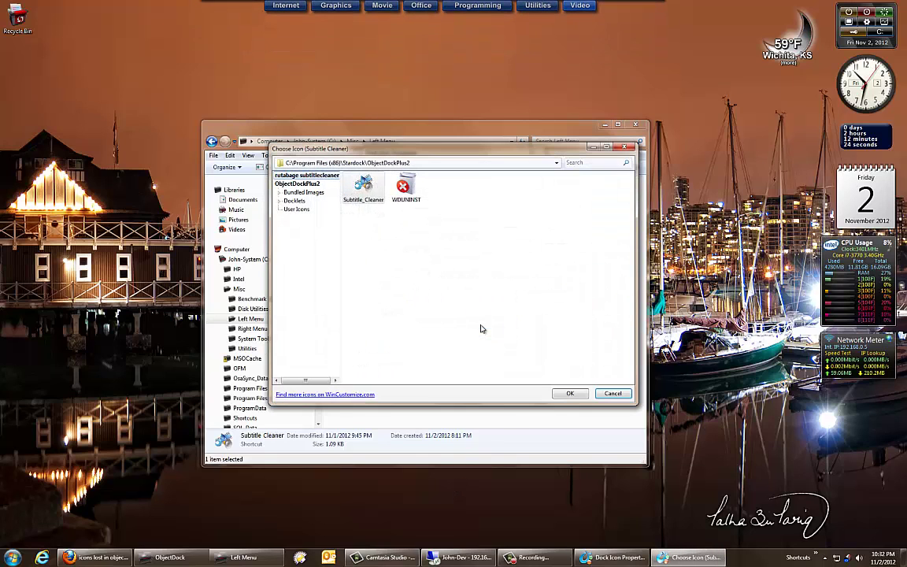
pyautogui.click(369, 188)
pyautogui.click(297, 210)
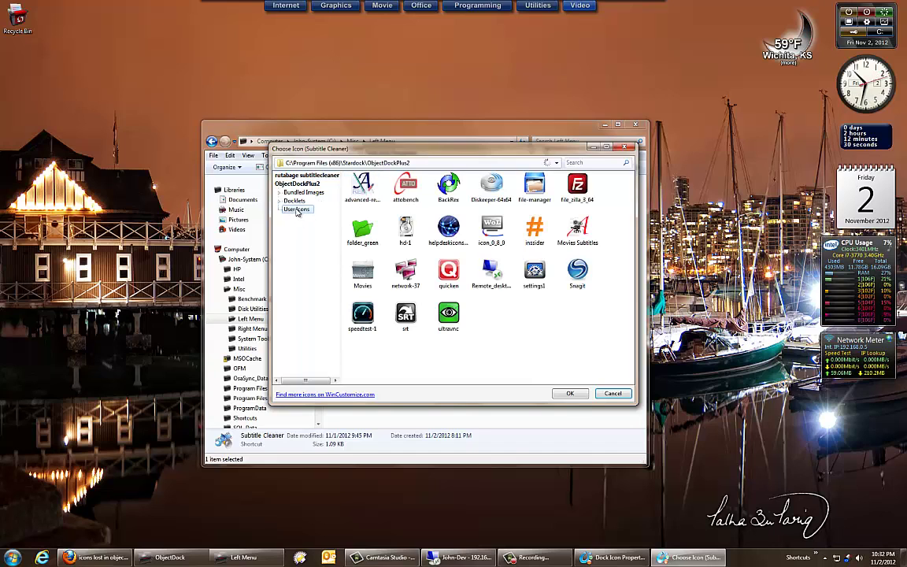
pyautogui.click(405, 315)
pyautogui.click(567, 394)
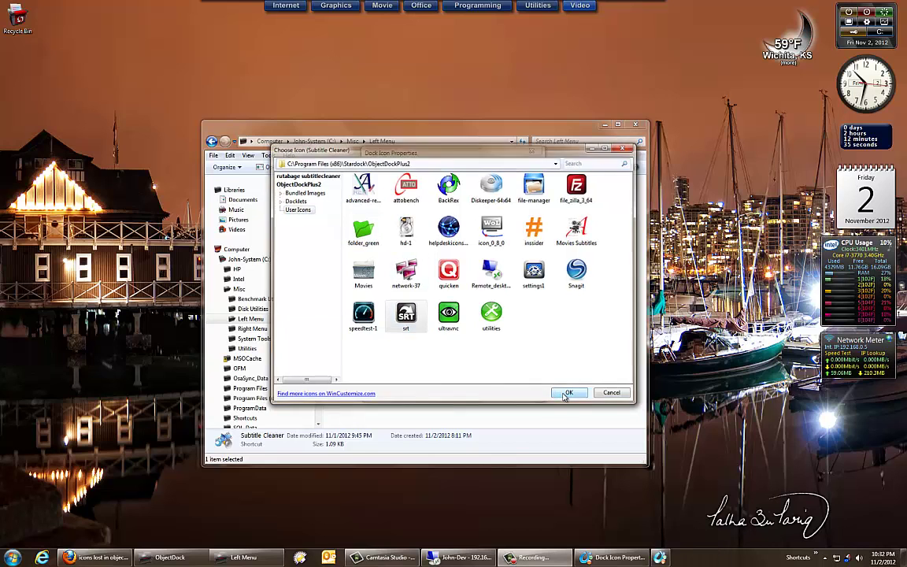
pyautogui.click(520, 389)
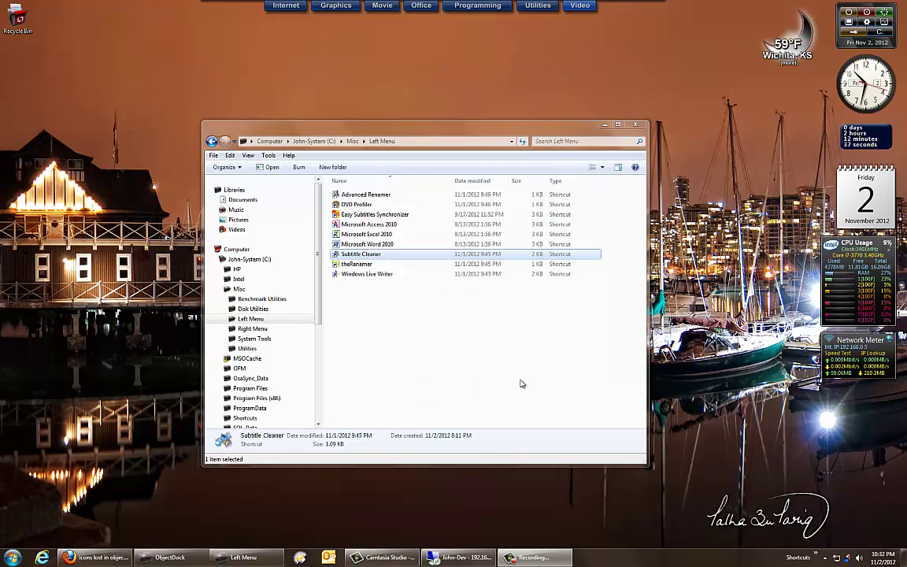
# Launch Subtitle Cleaner from the Video tab to test it, close the program, and move its icon in the dock.
pyautogui.moveTo(583, 7)
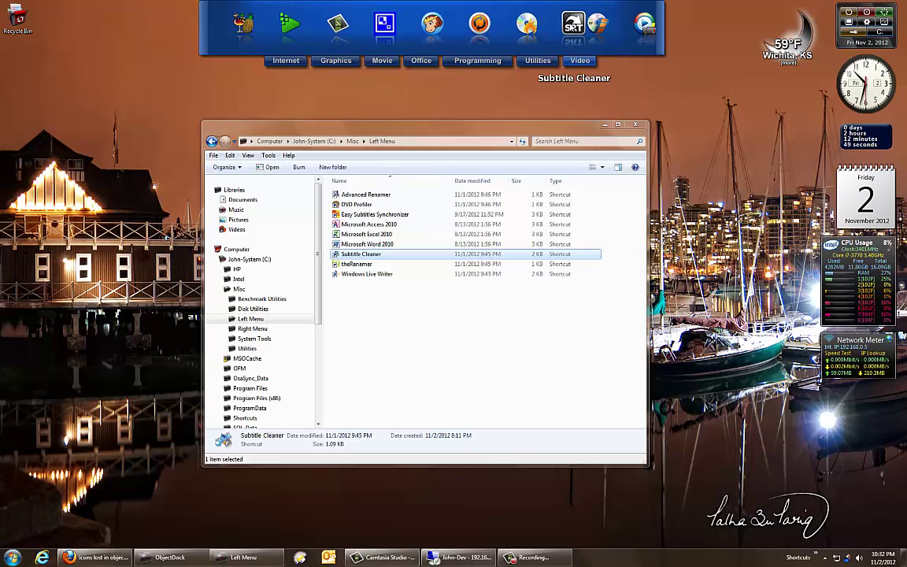
pyautogui.rightClick(582, 24)
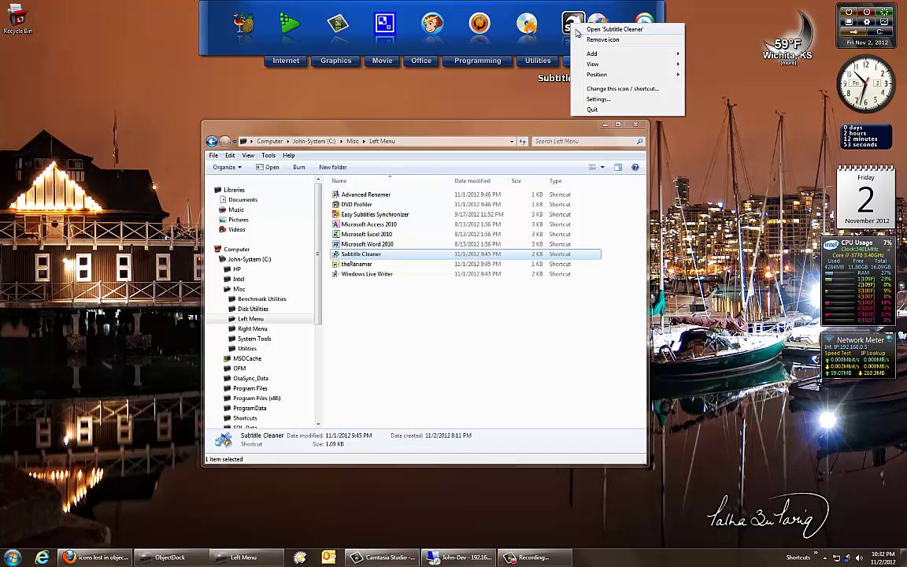
pyautogui.click(587, 29)
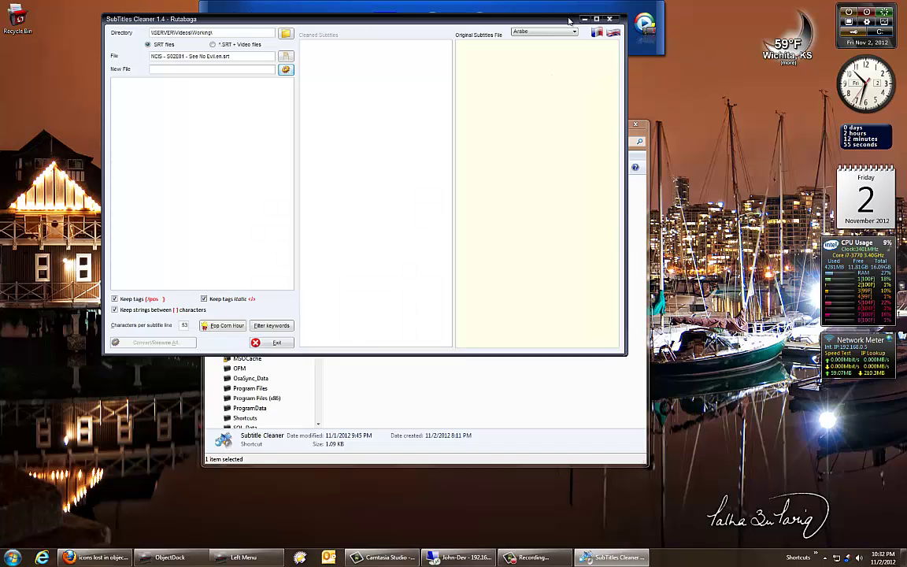
pyautogui.click(609, 18)
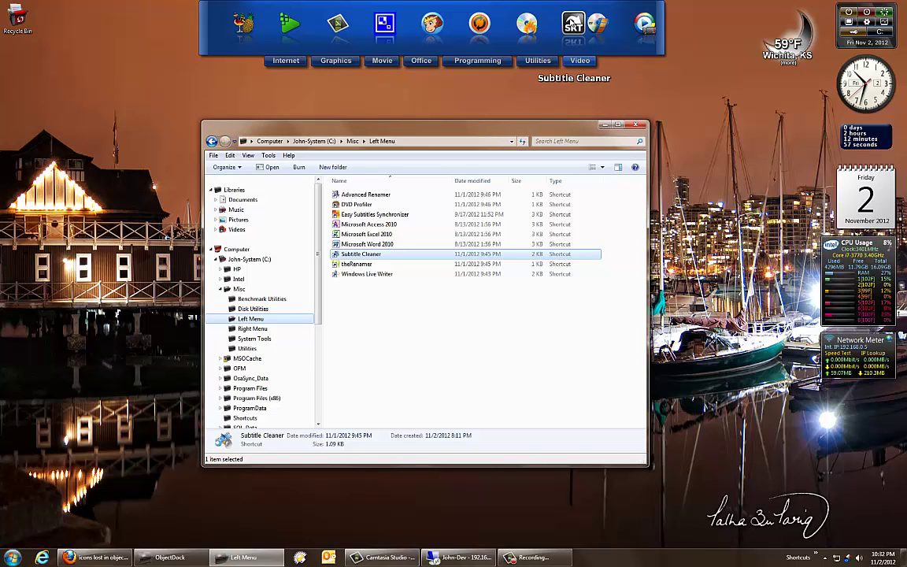
pyautogui.moveTo(574, 24); pyautogui.dragTo(644, 69)
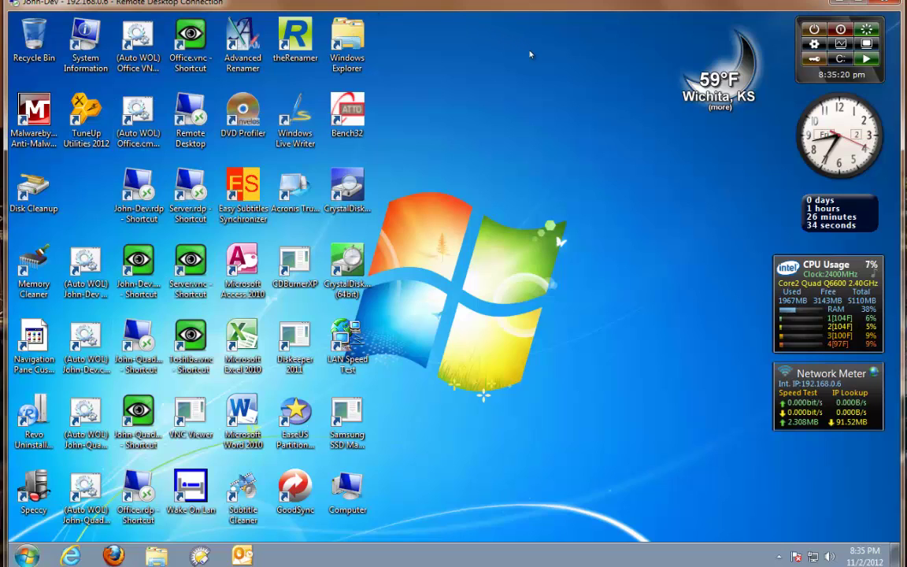
# Start ObjectDock Plus 2 on the remote desktop.
pyautogui.press('super')
pyautogui.press('Up')
pyautogui.press('Up')
pyautogui.press('Up')
pyautogui.press('Up')
pyautogui.press('Up')
pyautogui.press('Up')
pyautogui.press('Up')
pyautogui.press('Up')
pyautogui.press('Up')
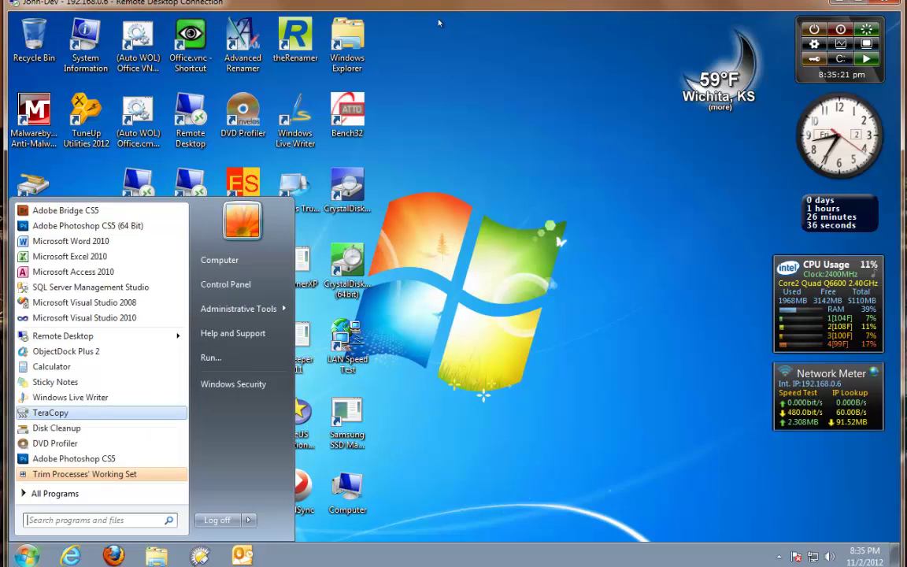
pyautogui.press('Return')
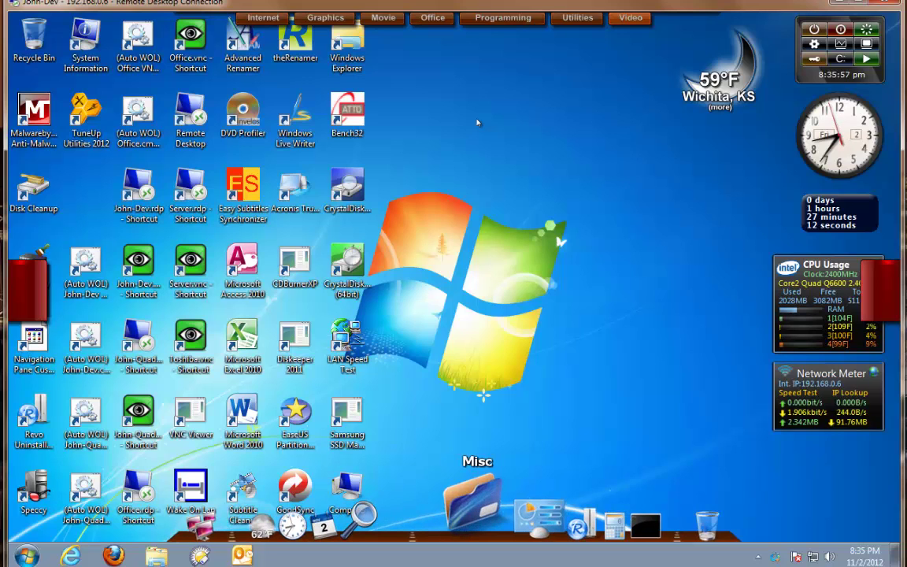
# Open Misc's Left Menu folder from the bottom dock and add all its shortcuts to the left dock.
pyautogui.click(466, 524)
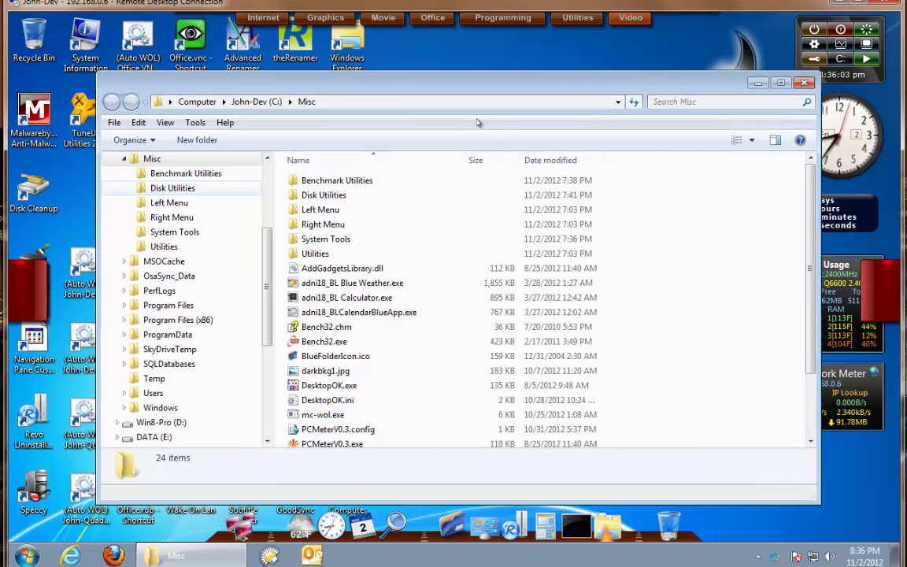
pyautogui.press('Down')
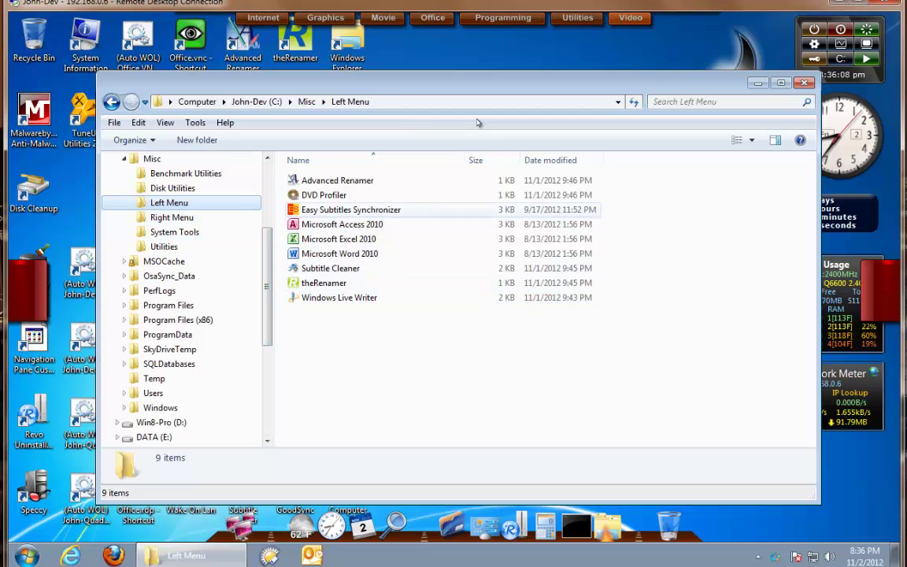
pyautogui.moveTo(323, 309); pyautogui.dragTo(292, 161)
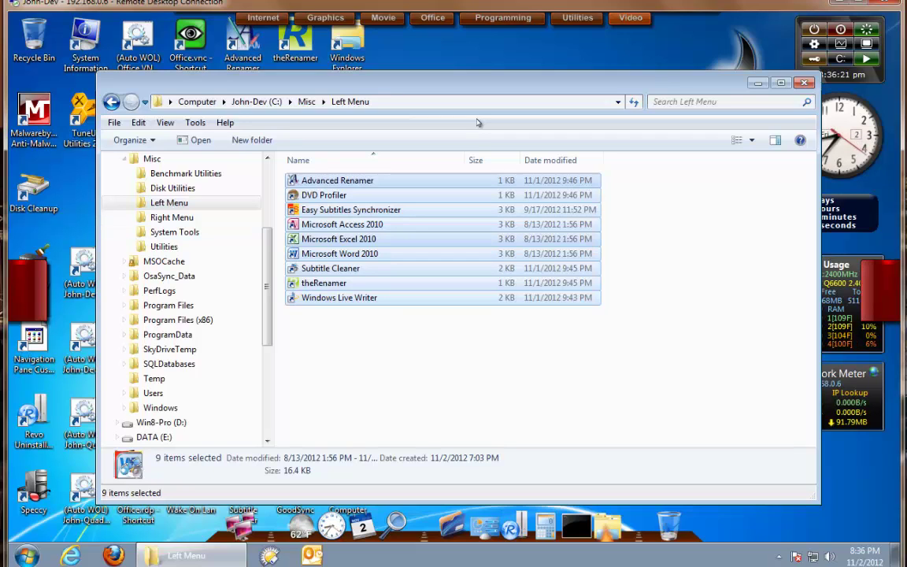
pyautogui.moveTo(477, 123); pyautogui.dragTo(30, 299)
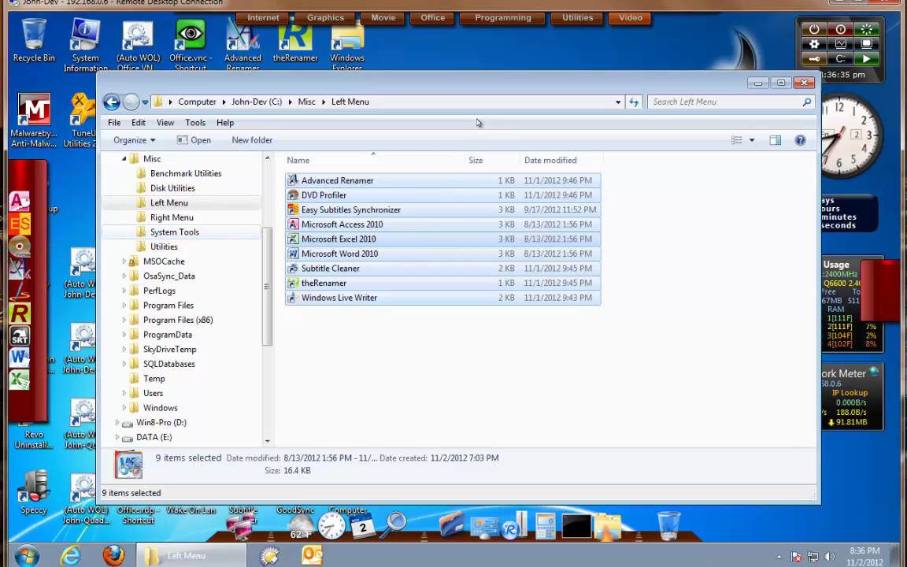
# Add all items in the Right Menu folder to the right dock.
pyautogui.click(171, 218)
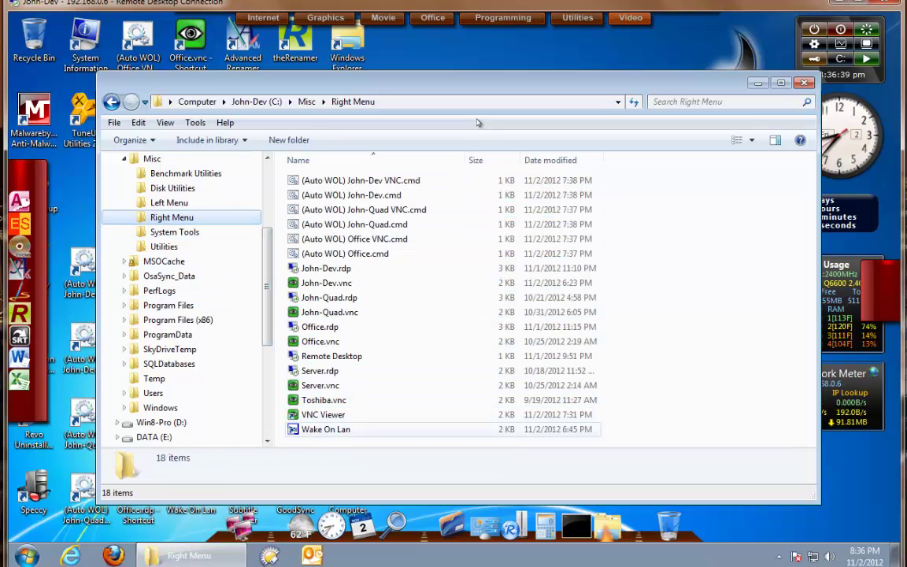
pyautogui.moveTo(339, 440); pyautogui.dragTo(293, 162)
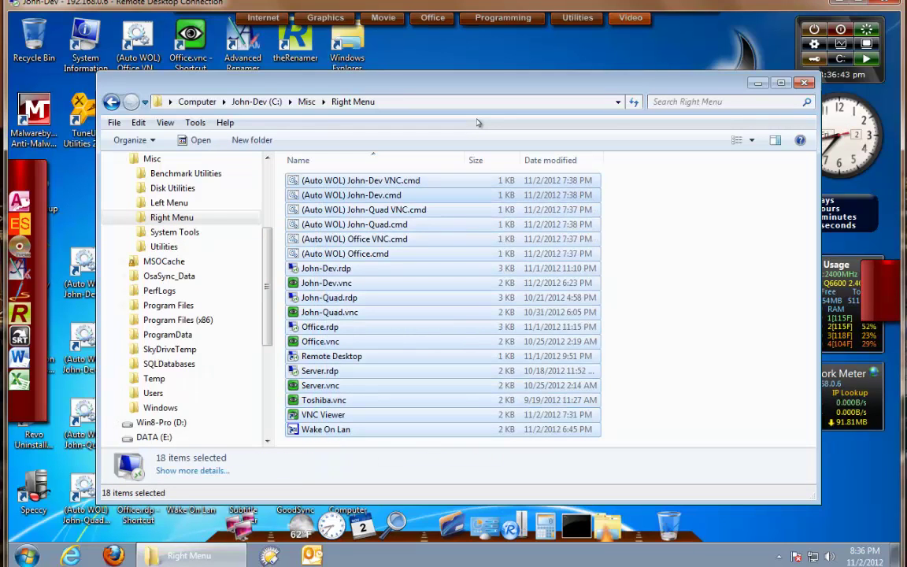
pyautogui.moveTo(495, 196); pyautogui.dragTo(887, 296)
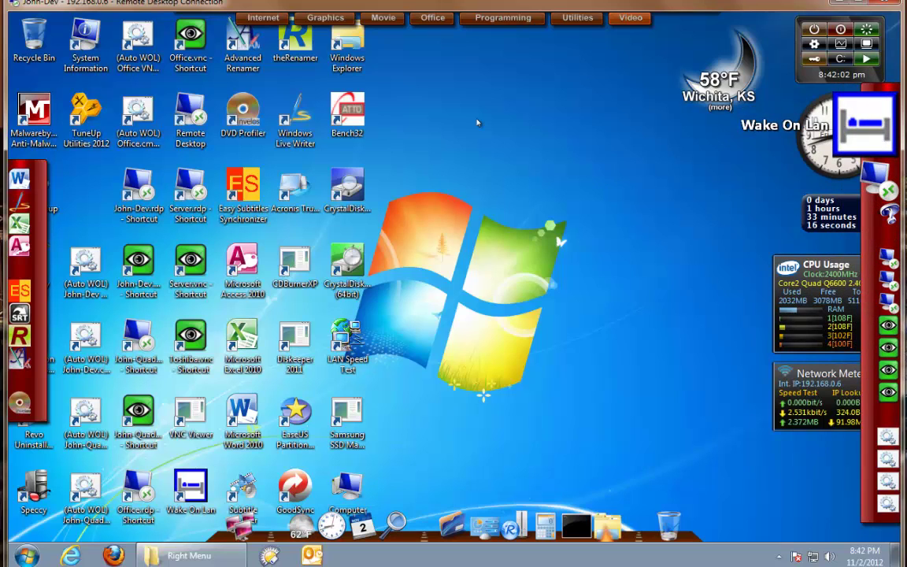
# Open the icon chooser for the right dock's Wake On Lan shortcut and check its icon folder options.
pyautogui.rightClick(864, 124)
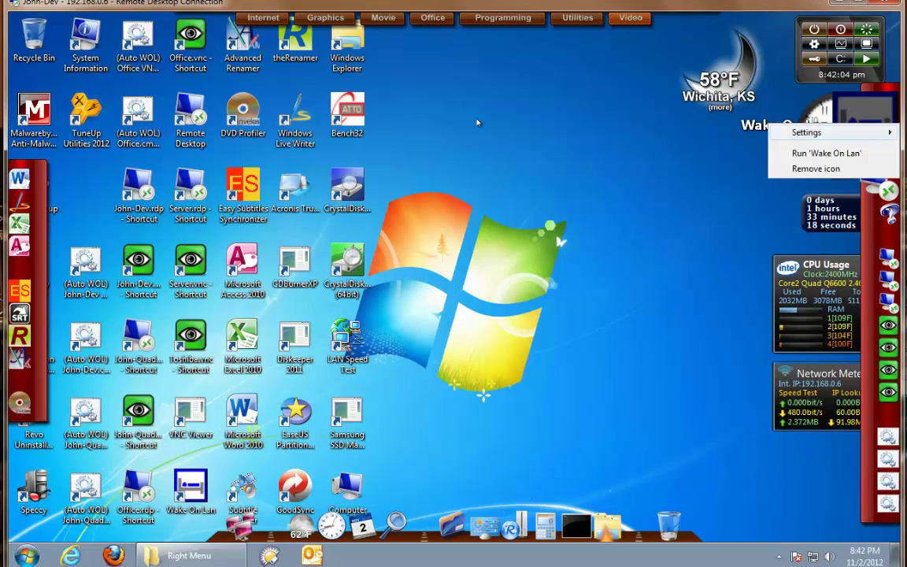
pyautogui.press('Right')
pyautogui.press('Down')
pyautogui.press('Down')
pyautogui.press('Escape')
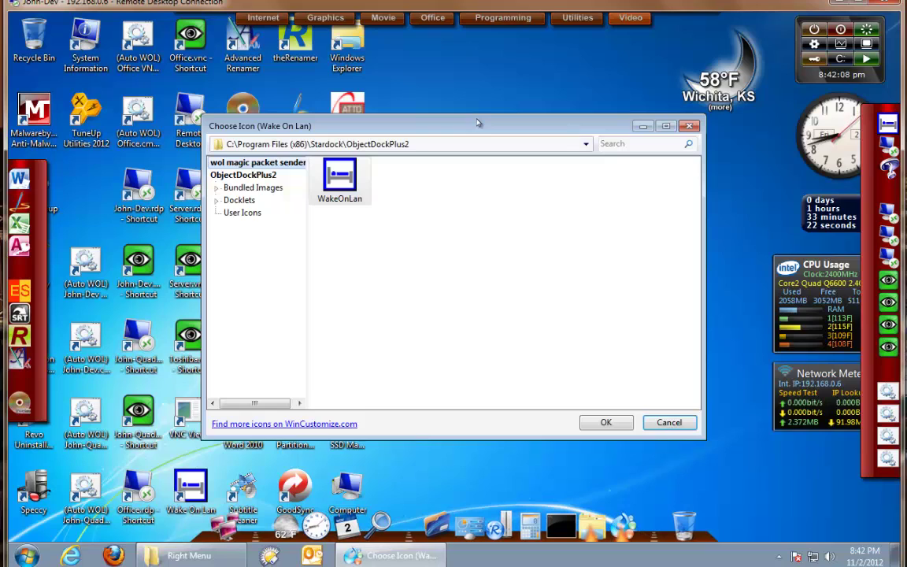
pyautogui.hotkey('alt', 'Down')
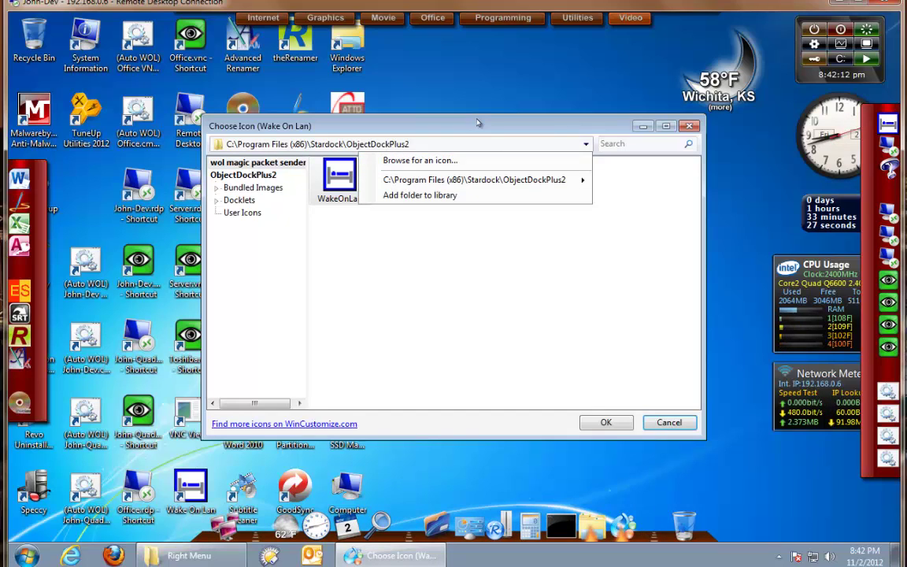
pyautogui.press('Escape')
# Browse the bundled and user icons and assign icon_0_8_0 from User Icons to the Wake On Lan shortcut.
pyautogui.press('Down')
pyautogui.press('Down')
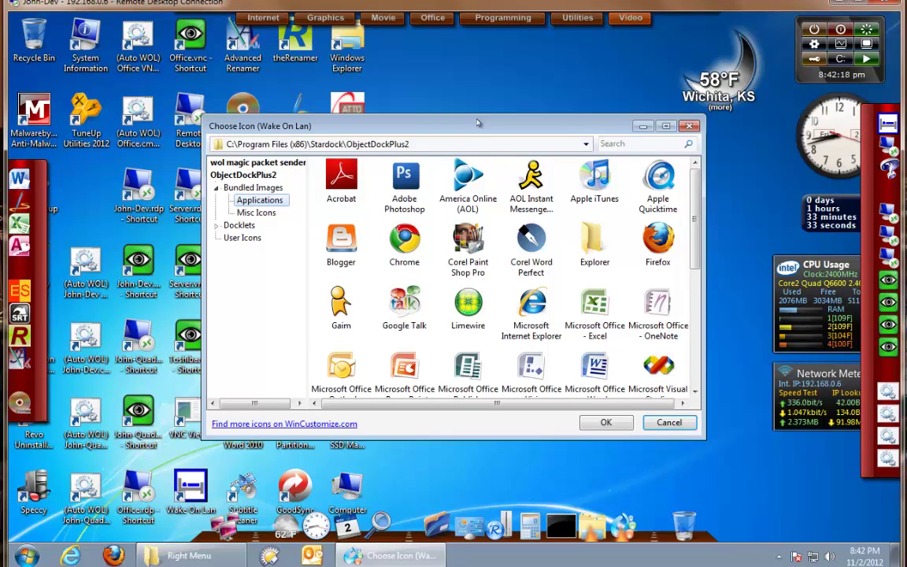
pyautogui.press('Down')
pyautogui.press('Down')
pyautogui.press('Down')
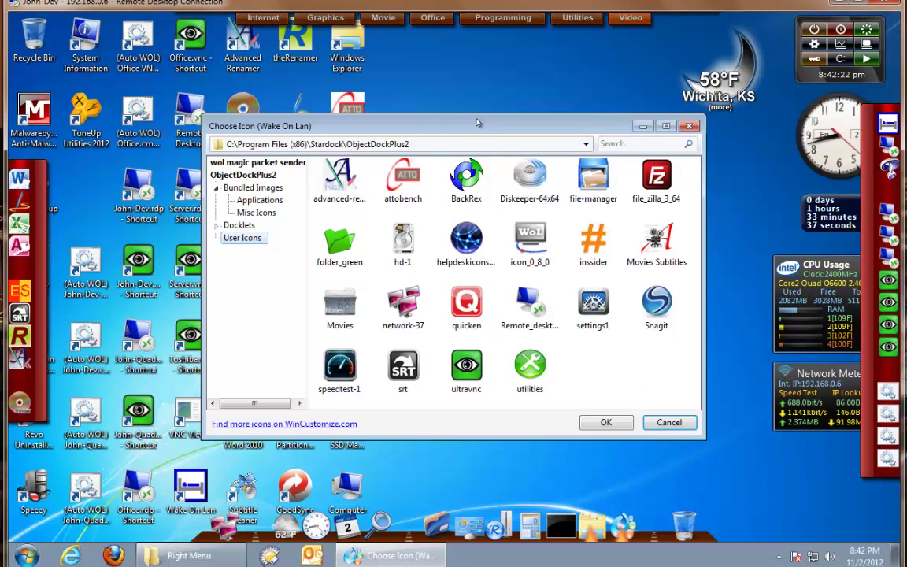
pyautogui.press('Tab')
pyautogui.press('Right')
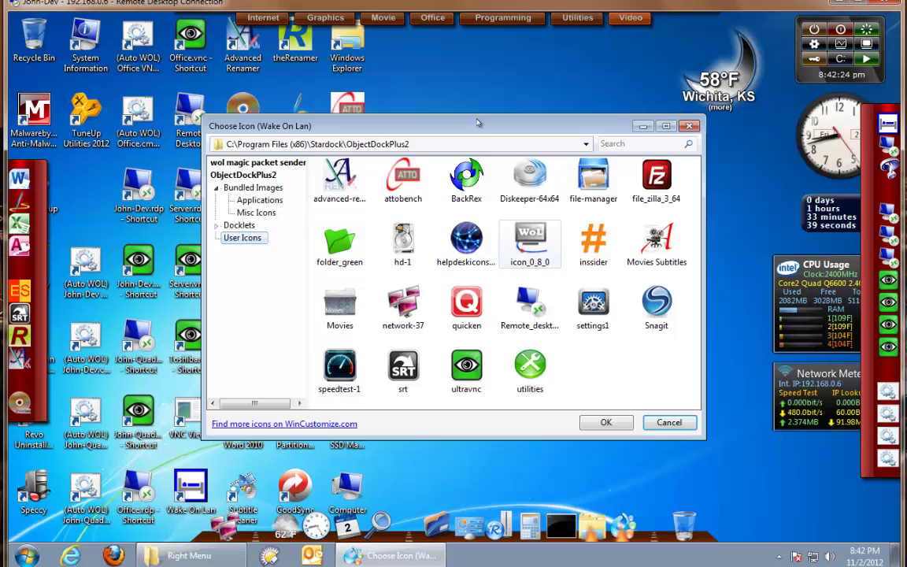
pyautogui.press('Right')
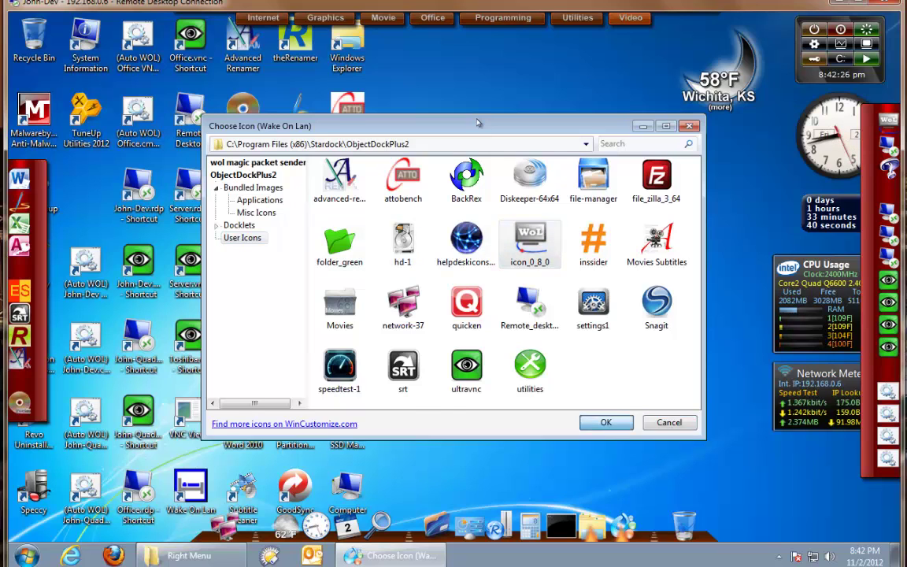
pyautogui.press('Return')
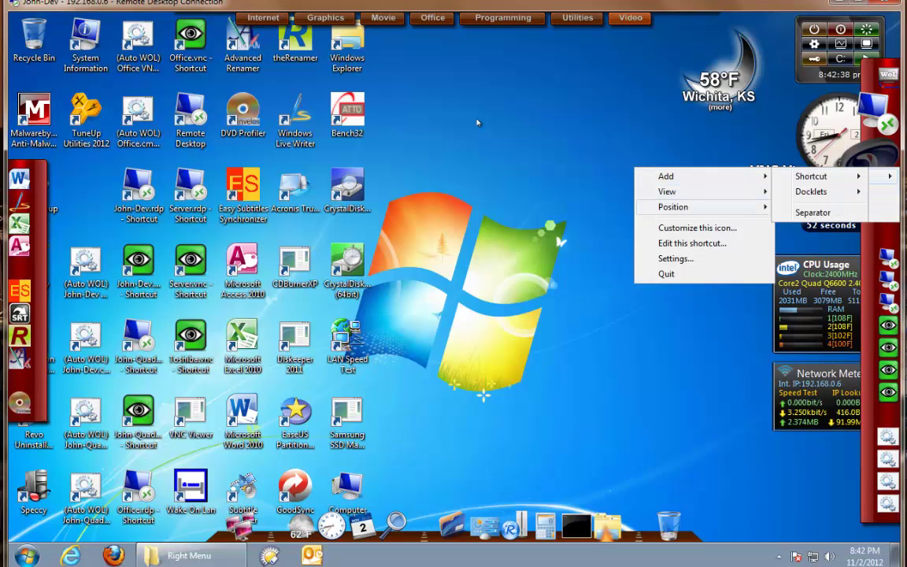
# Customize the VNC Viewer dock shortcut with the ultravnc image from User Icons.
pyautogui.click(698, 229)
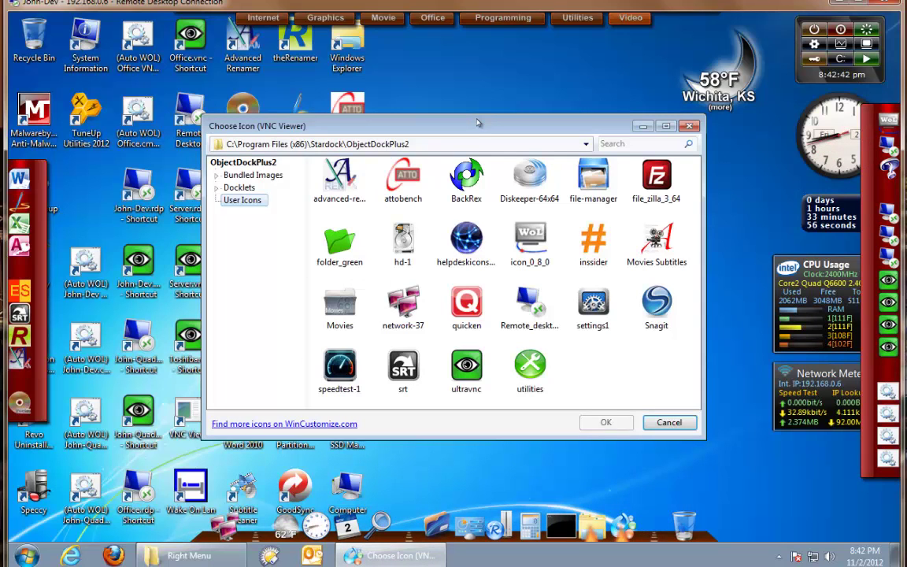
pyautogui.press('Return')
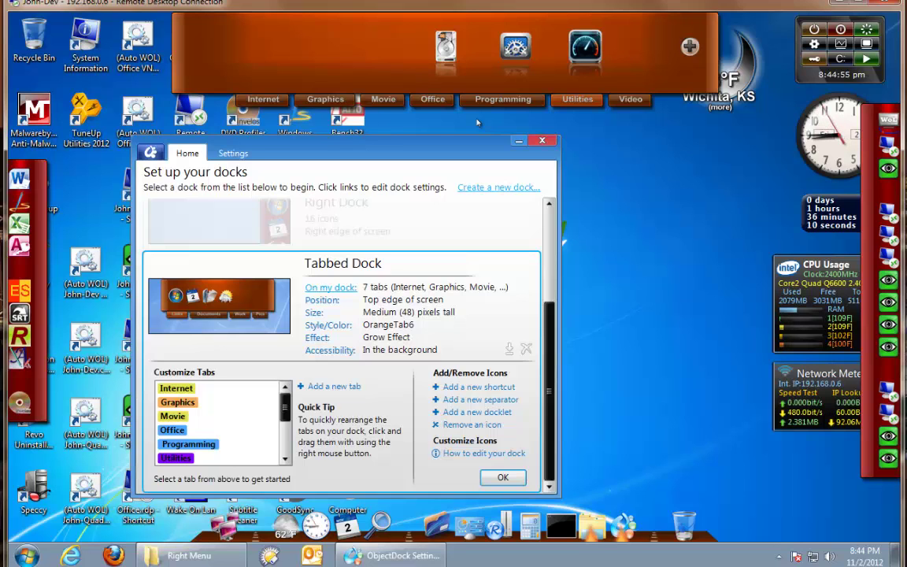
# Close the dock settings and add a regular tab named test to the tabbed dock.
pyautogui.press('Escape')
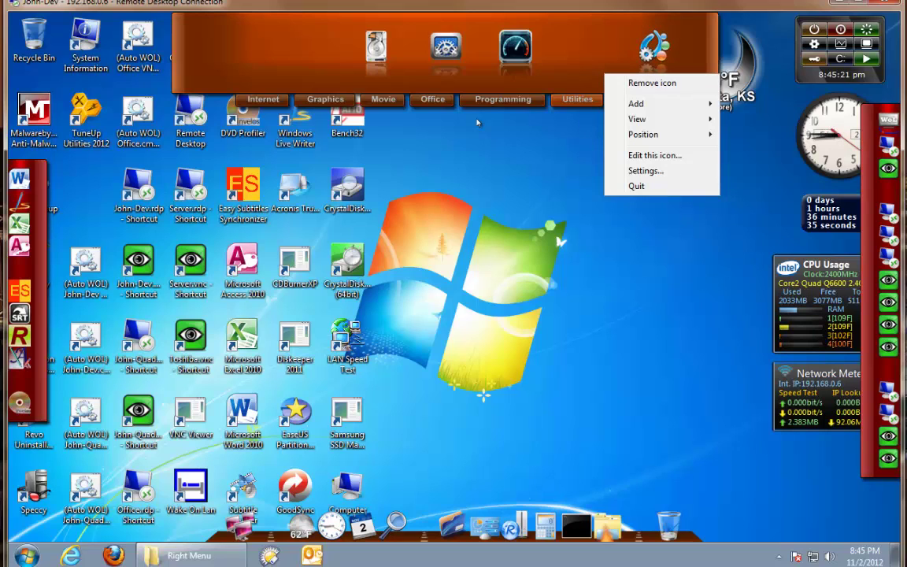
pyautogui.press('Right')
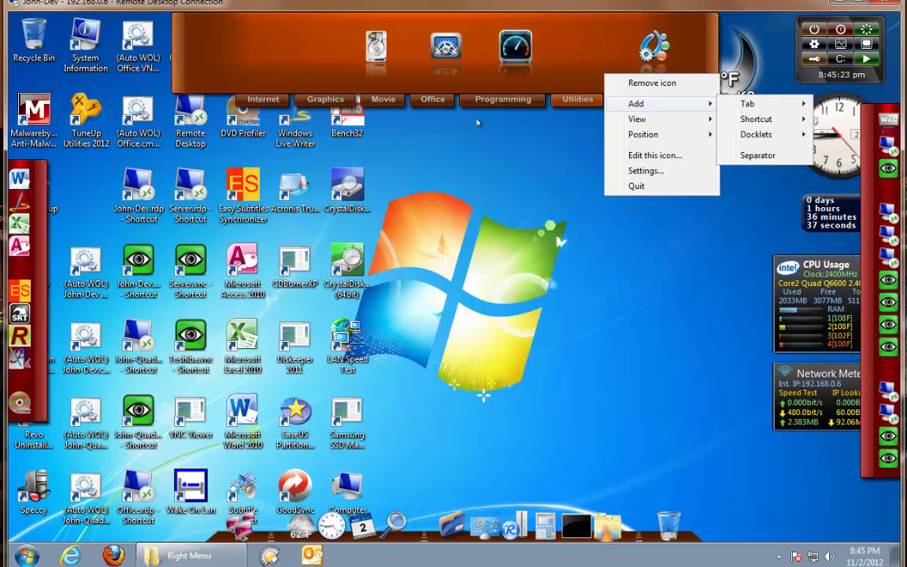
pyautogui.press('Right')
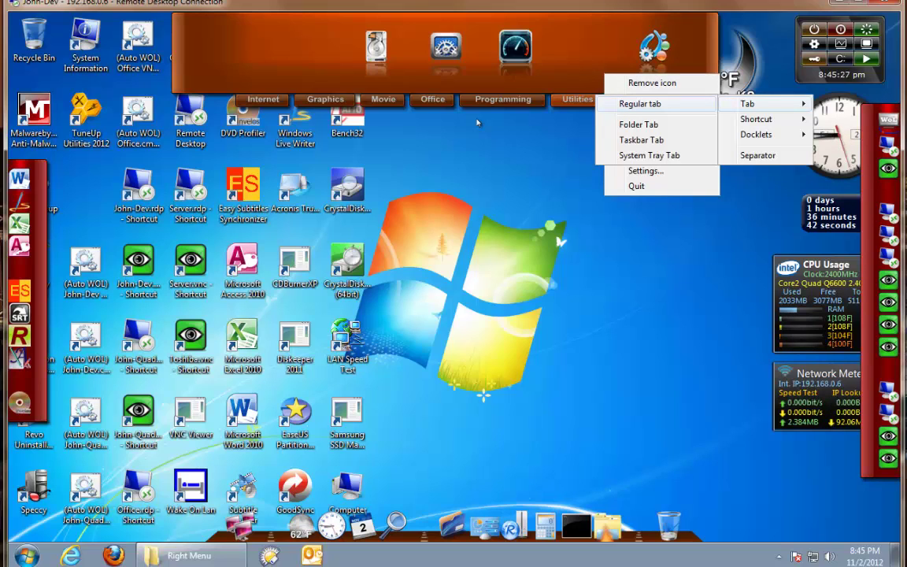
pyautogui.press('Down')
pyautogui.press('Down')
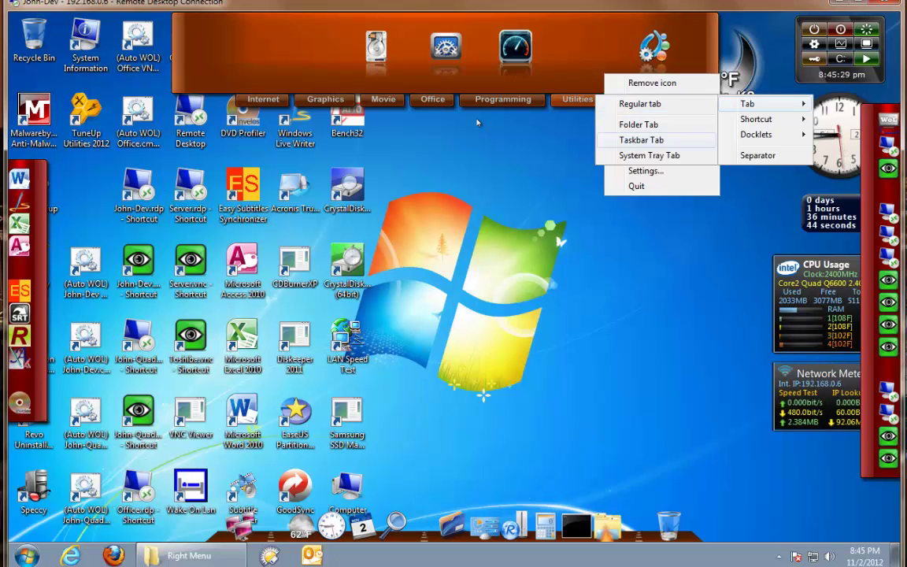
pyautogui.press('Down')
pyautogui.press('Up')
pyautogui.press('Up')
pyautogui.press('Up')
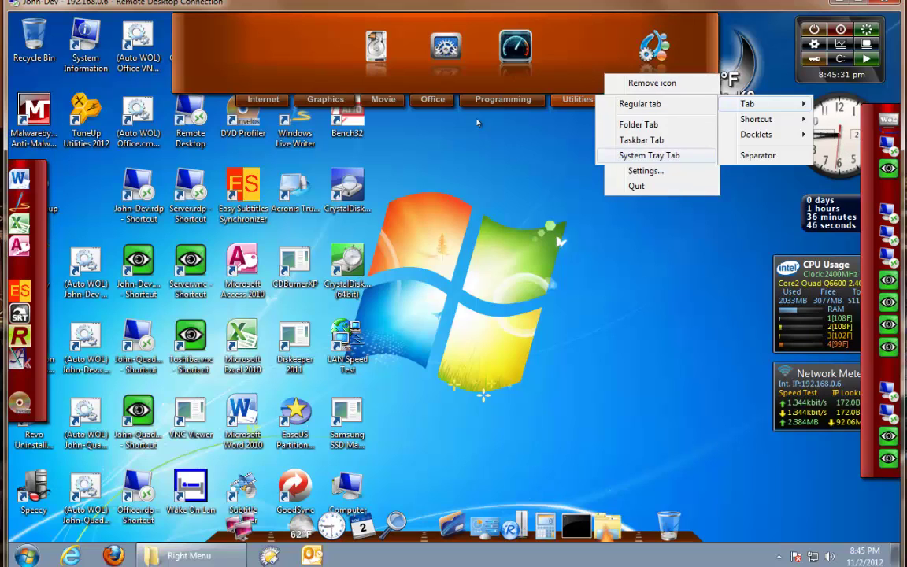
pyautogui.press('Return')
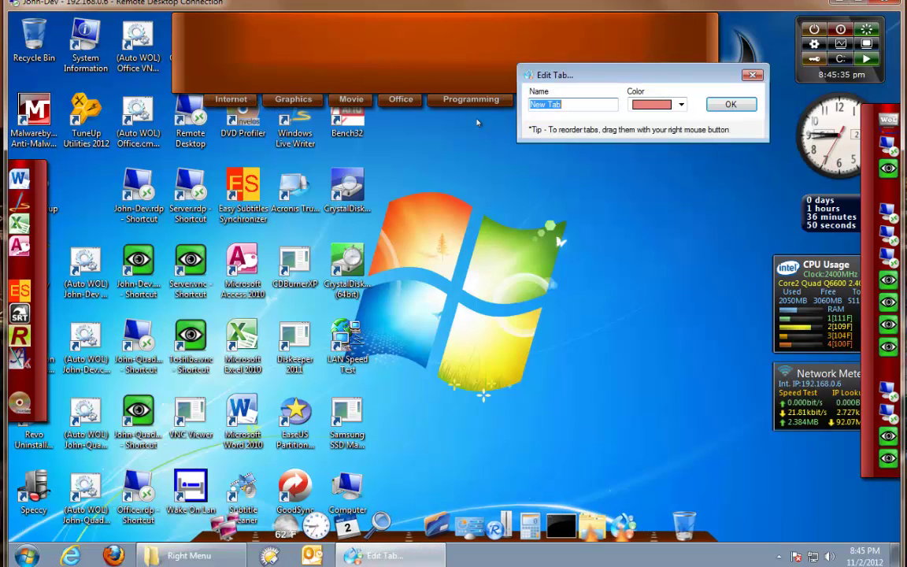
pyautogui.write('test')
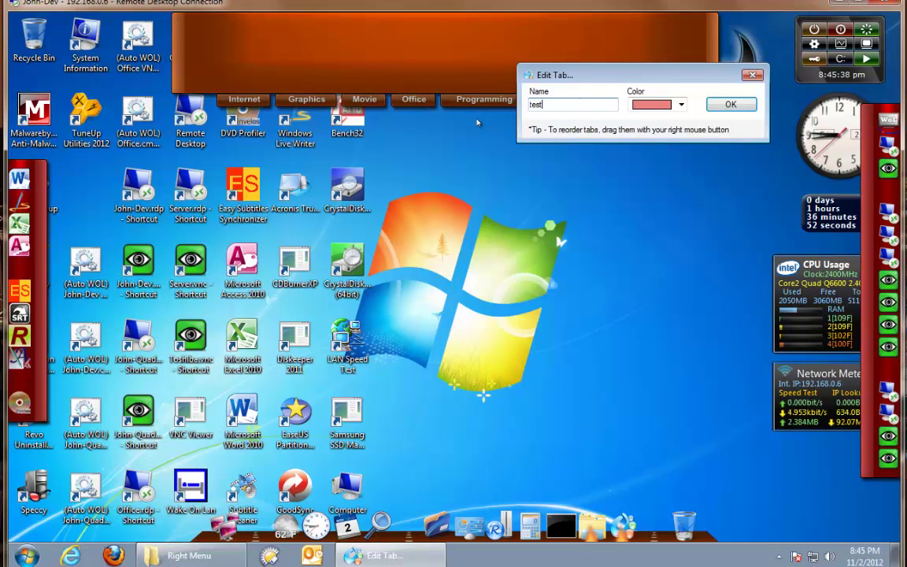
pyautogui.press('Return')
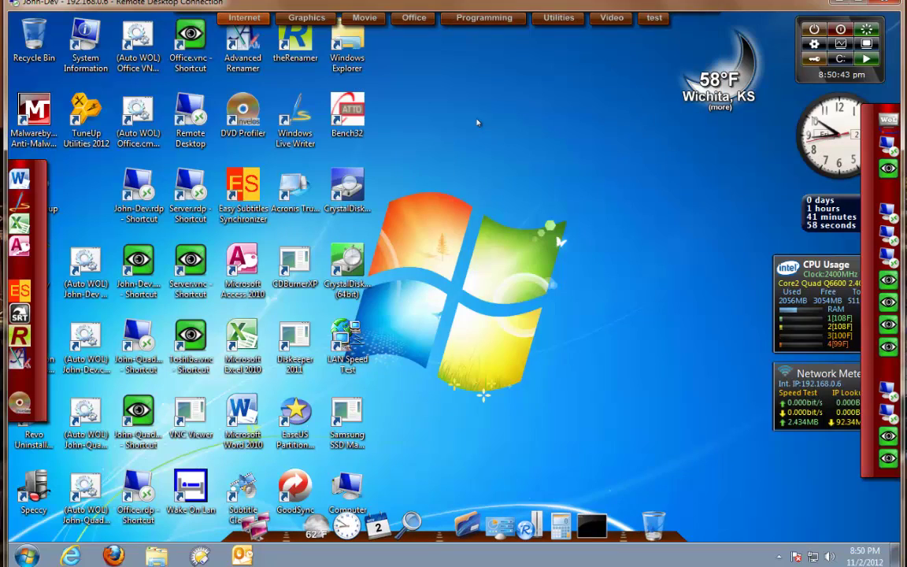
# Add a Flyout menu docklet to the test tab of the tabbed dock.
pyautogui.press('Menu')
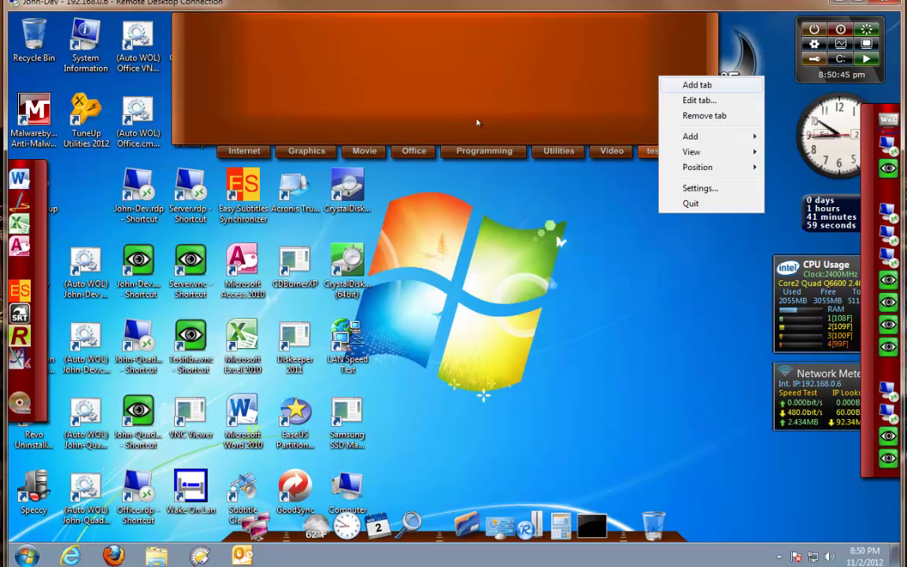
pyautogui.press('Down')
pyautogui.press('Down')
pyautogui.press('Down')
pyautogui.press('Down')
pyautogui.press('Right')
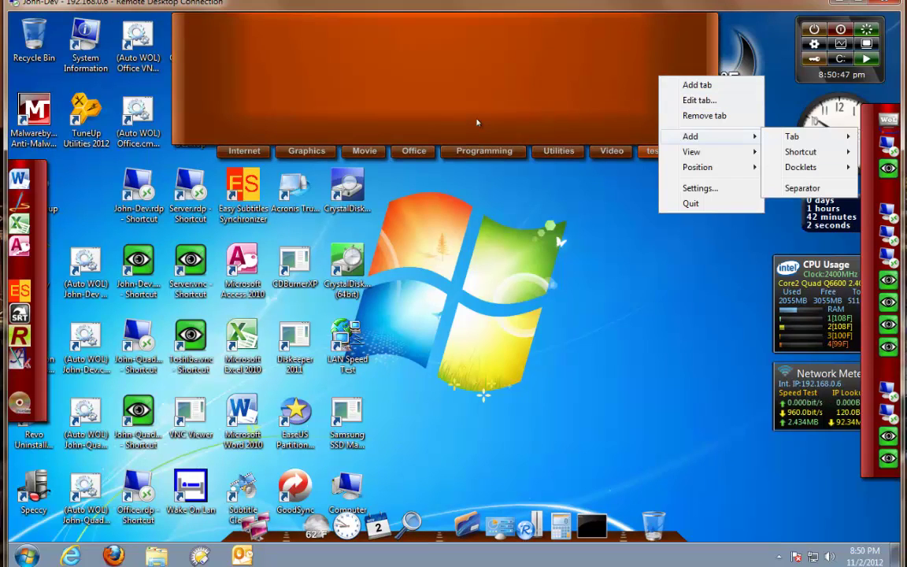
pyautogui.press('Down')
pyautogui.press('Down')
pyautogui.press('Right')
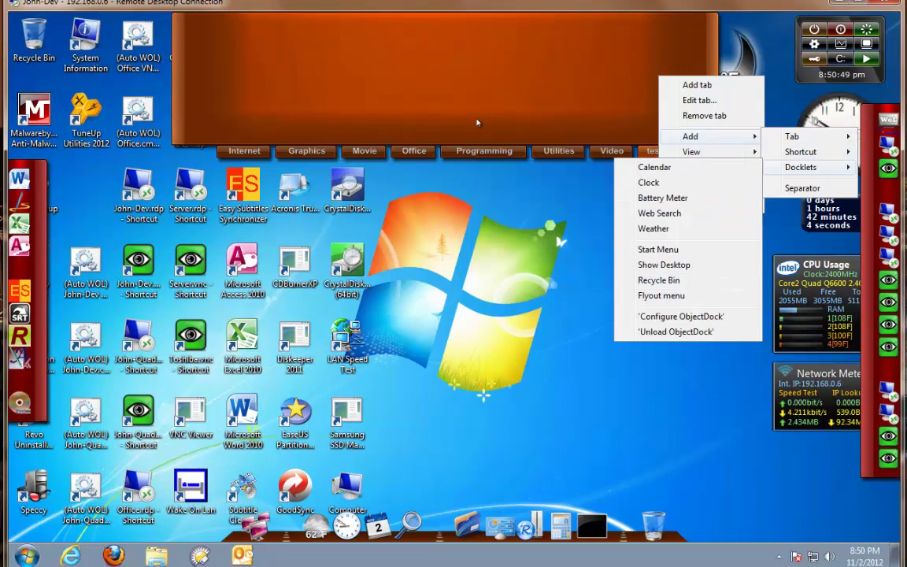
pyautogui.press('Down')
pyautogui.press('Down')
pyautogui.press('Down')
pyautogui.press('Down')
pyautogui.press('Down')
pyautogui.press('Down')
pyautogui.press('Down')
pyautogui.press('Down')
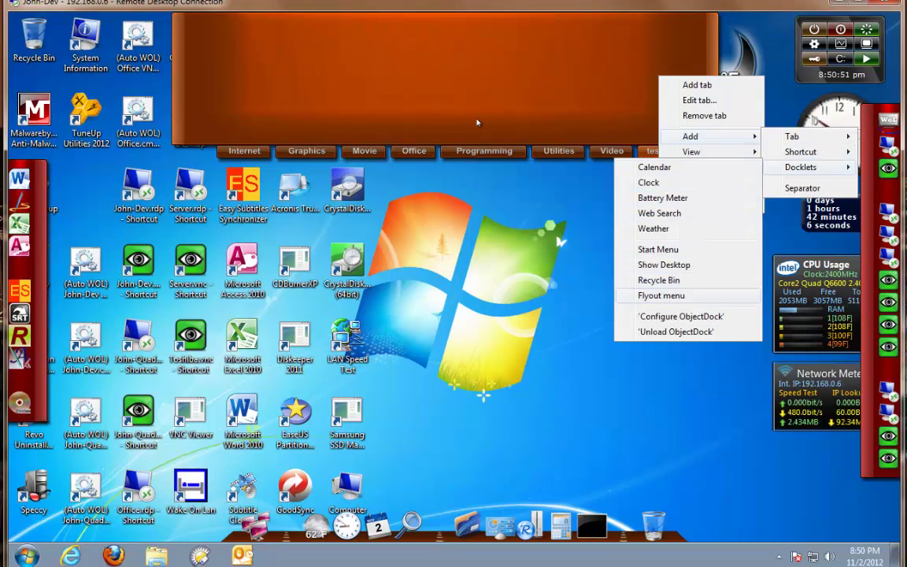
pyautogui.press('Return')
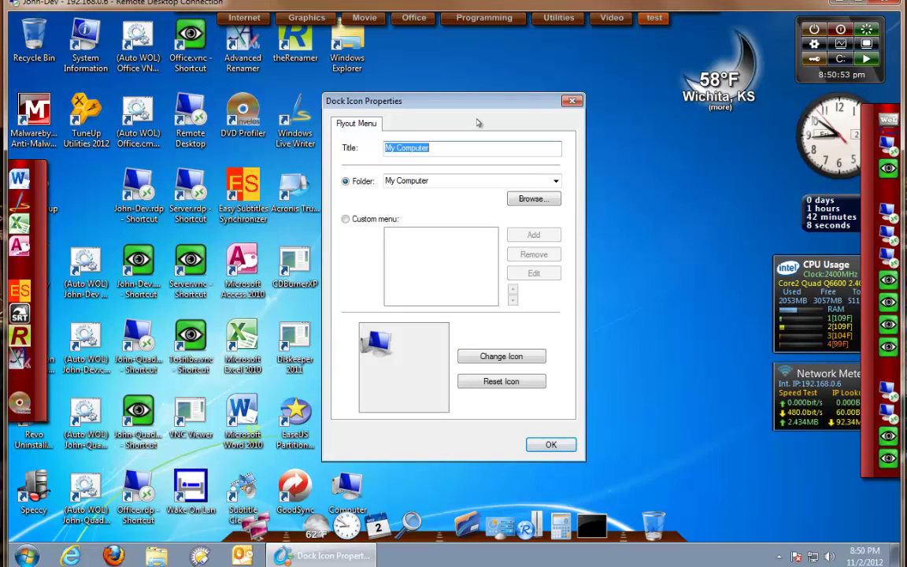
# Change the flyout menu's title to My test.
pyautogui.press('End')
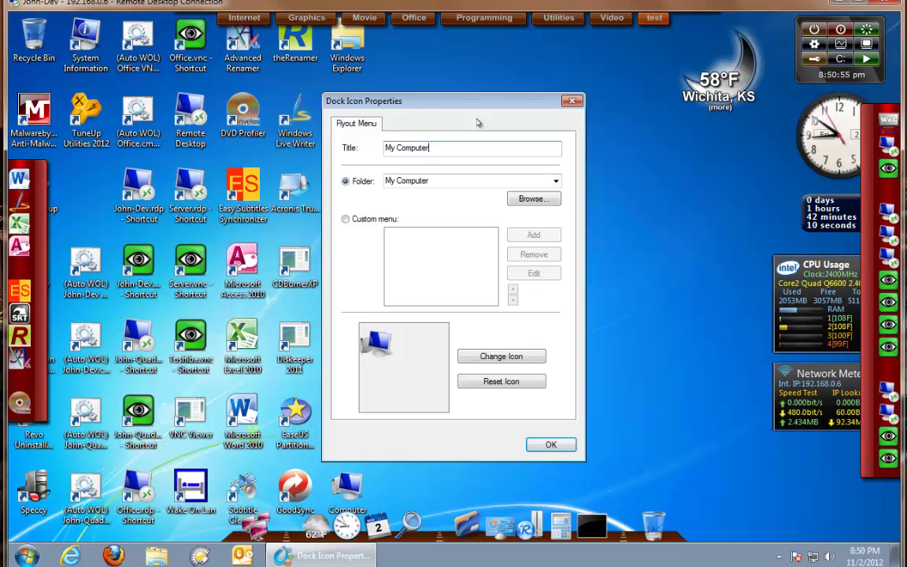
pyautogui.press('BackSpace')
pyautogui.press('BackSpace')
pyautogui.press('BackSpace')
pyautogui.press('BackSpace')
pyautogui.press('BackSpace')
pyautogui.press('BackSpace')
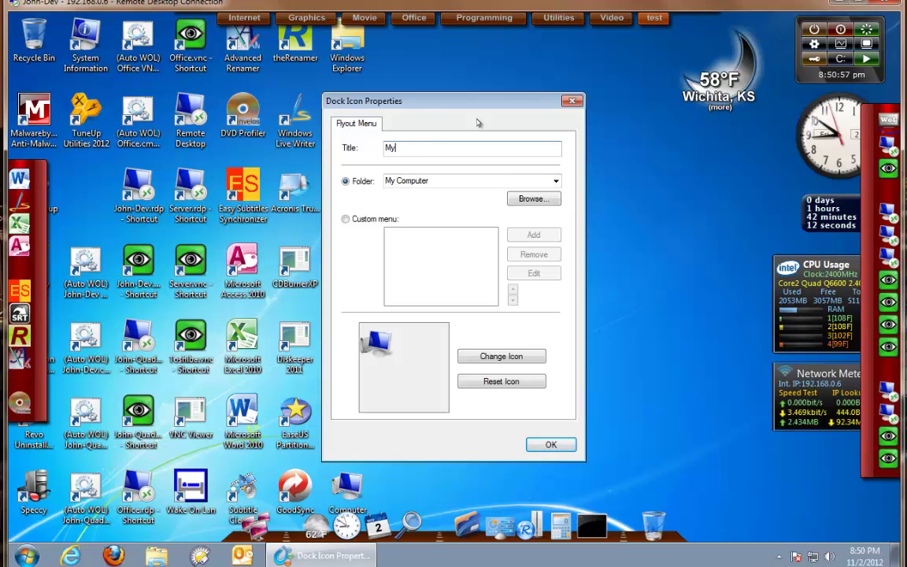
pyautogui.write('t')
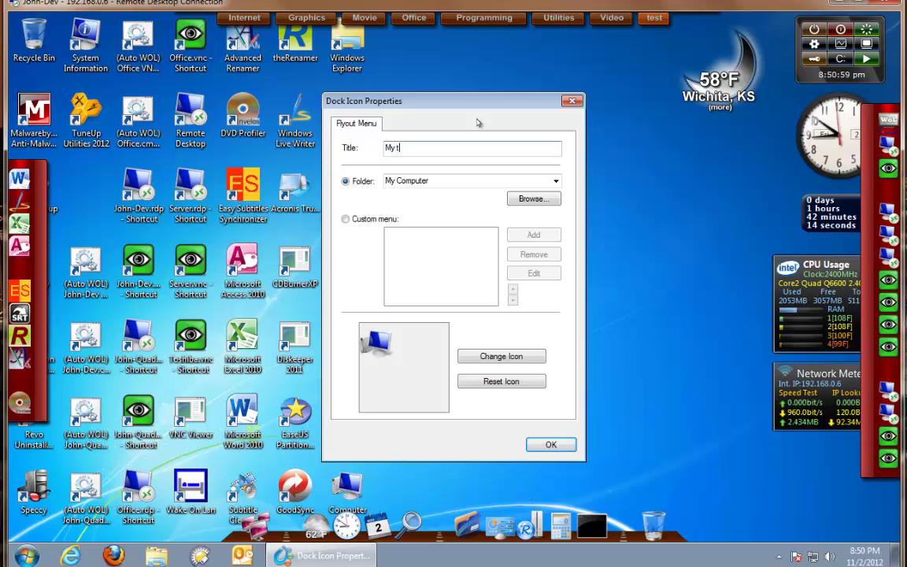
pyautogui.write('est')
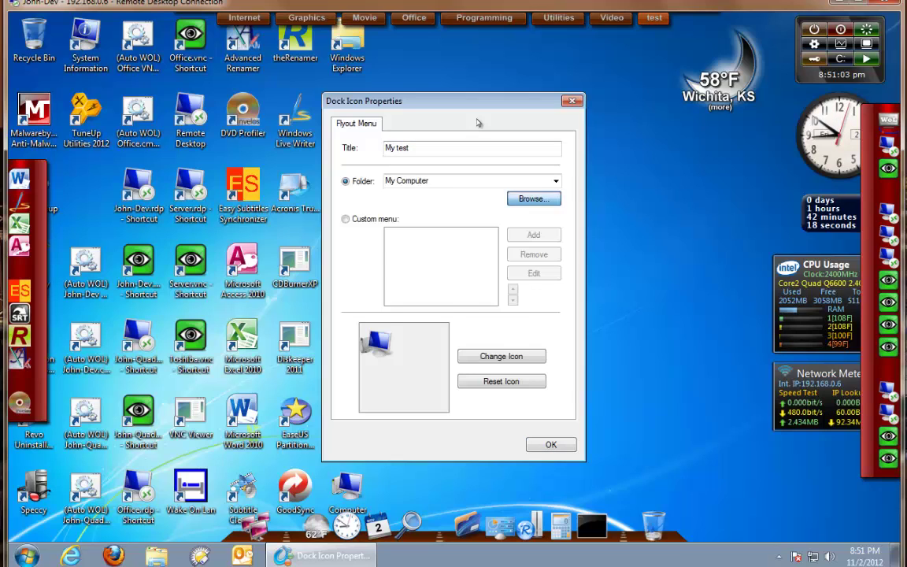
# Point the flyout menu to the C:\Misc\Left Menu folder.
pyautogui.hotkey('alt', 'b')
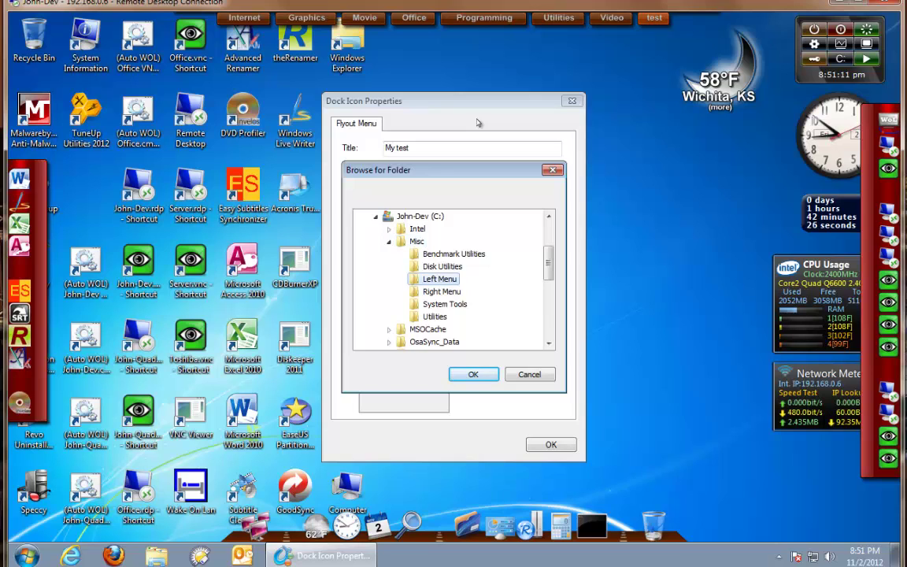
pyautogui.press('Return')
pyautogui.hotkey('shift', 'Tab')
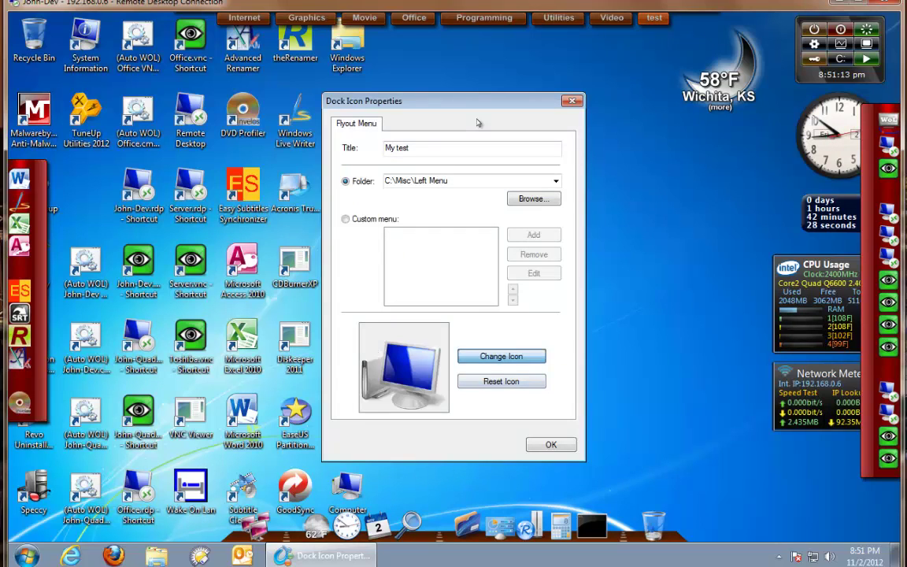
# Assign the network-37 image from User Icons to the My test flyout menu and close its properties.
pyautogui.press('Return')
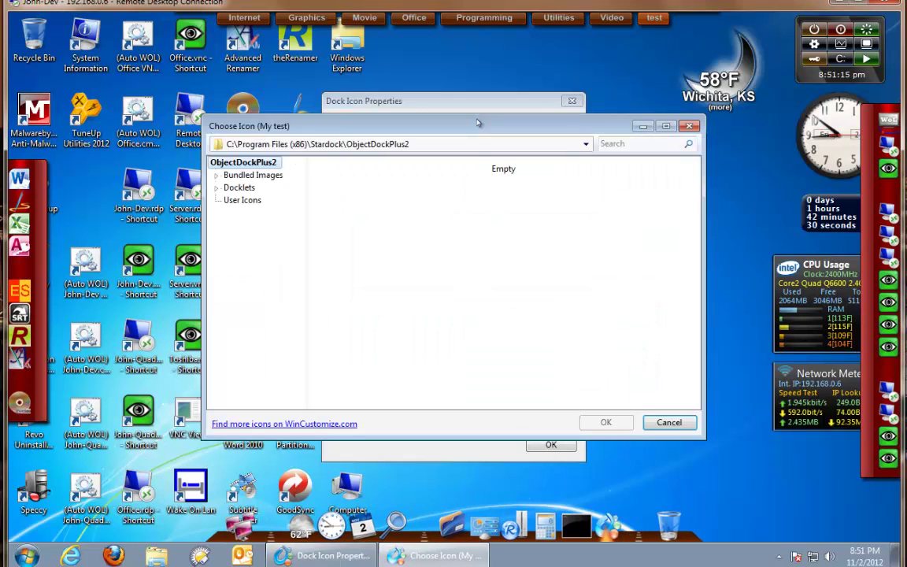
pyautogui.press('Down')
pyautogui.press('Down')
pyautogui.press('Down')
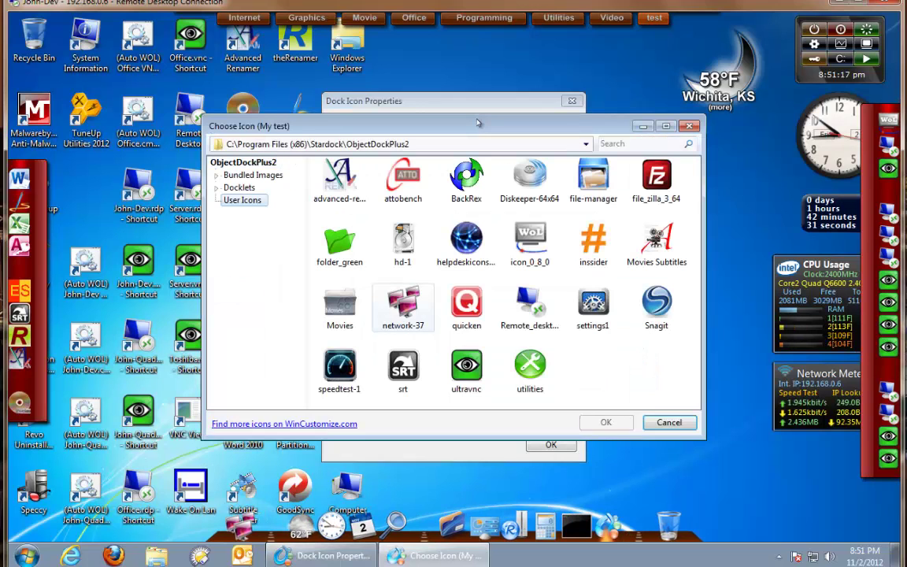
pyautogui.press('Tab')
pyautogui.press('Return')
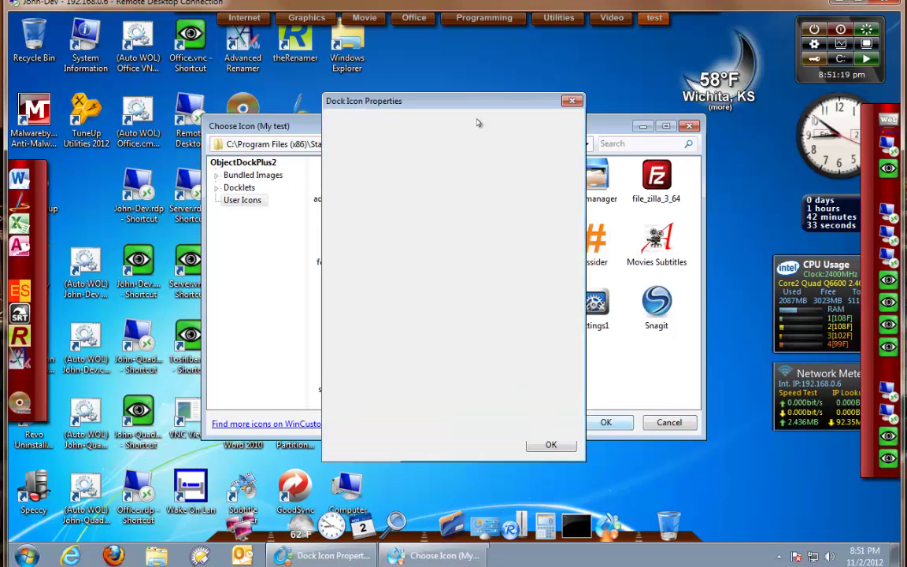
pyautogui.press('Escape')
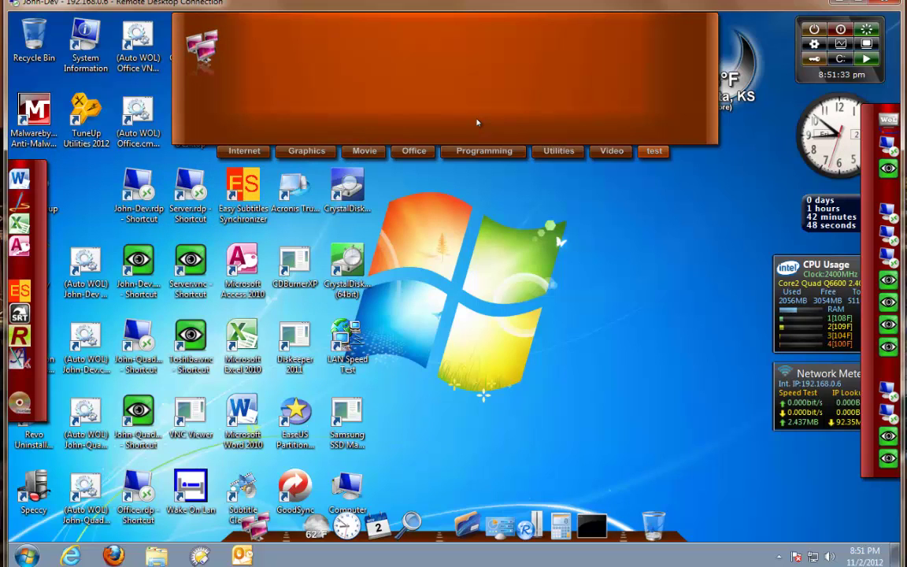
# Review the shortcut types that can be added to the tabbed dock and place the CrystalDiskInfo desktop shortcut in its Utilities tab.
pyautogui.rightClick(615, 107)
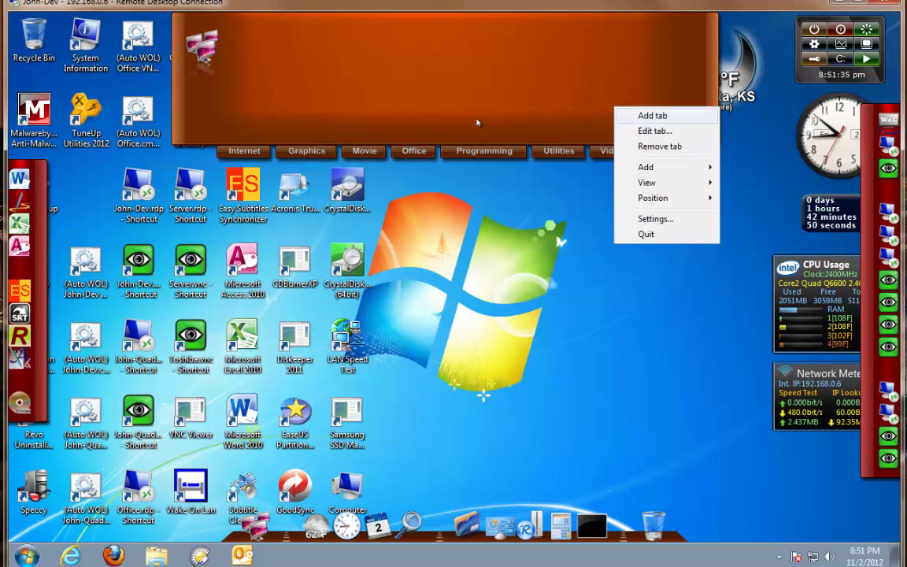
pyautogui.moveTo(648, 167)
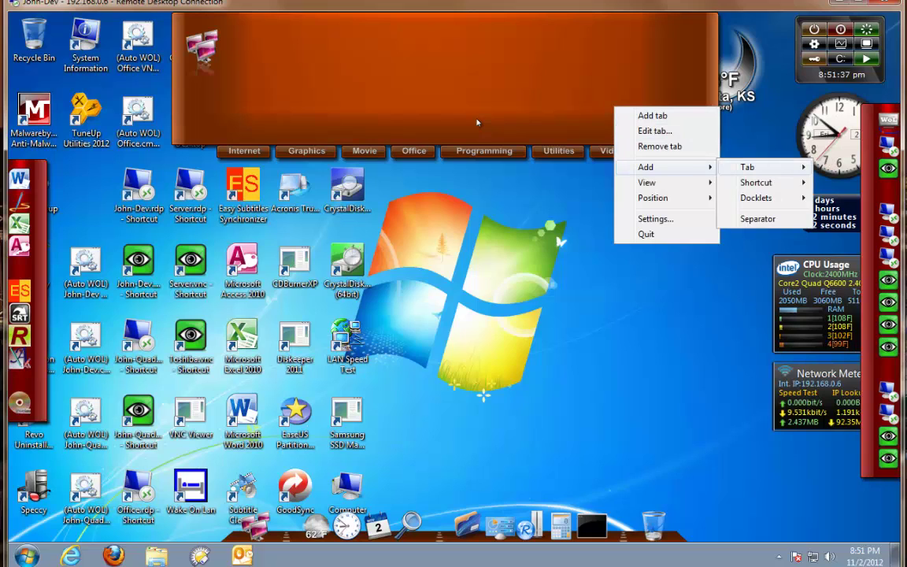
pyautogui.moveTo(748, 167)
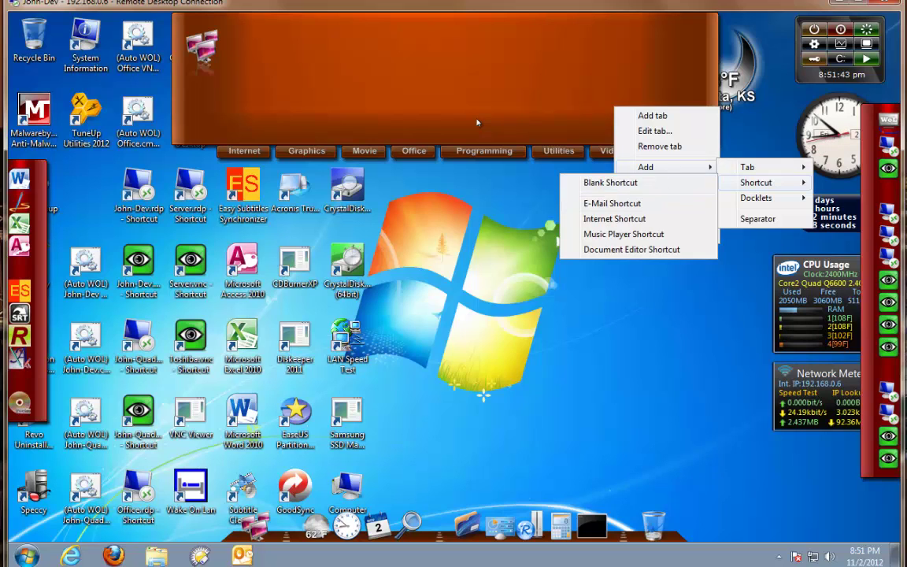
pyautogui.click(477, 122)
pyautogui.moveTo(355, 184); pyautogui.dragTo(626, 63)
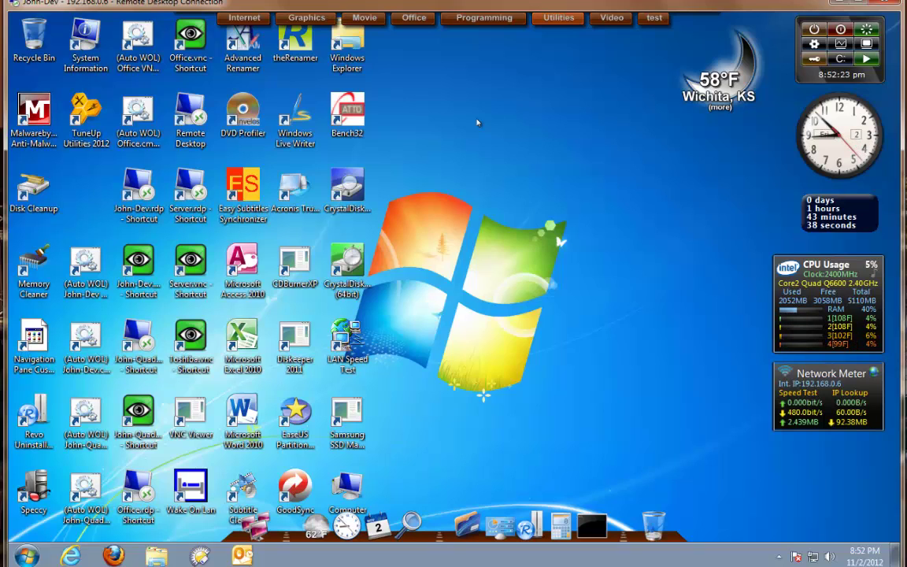
# Delete all desktop icons below the first row, including the Computer icon.
pyautogui.moveTo(370, 476); pyautogui.dragTo(8, 85)
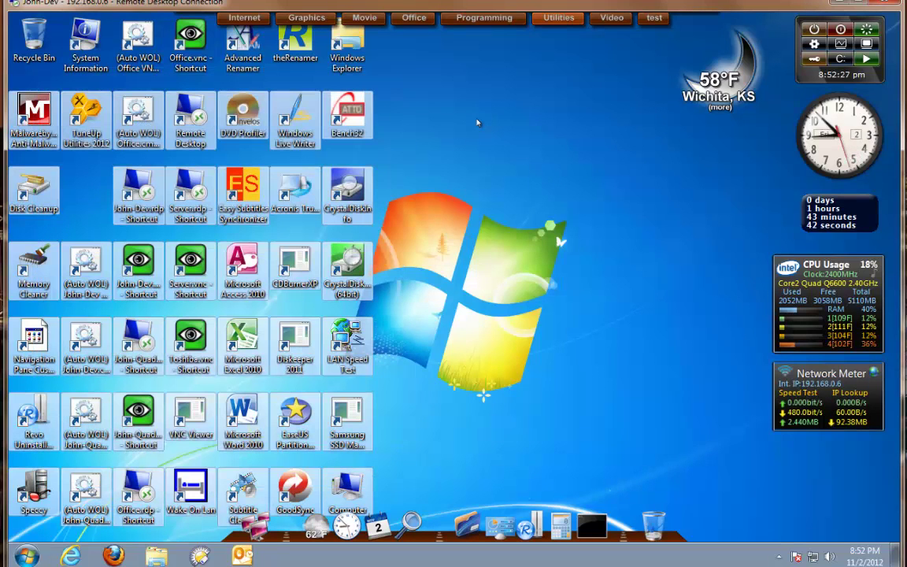
pyautogui.press('Delete')
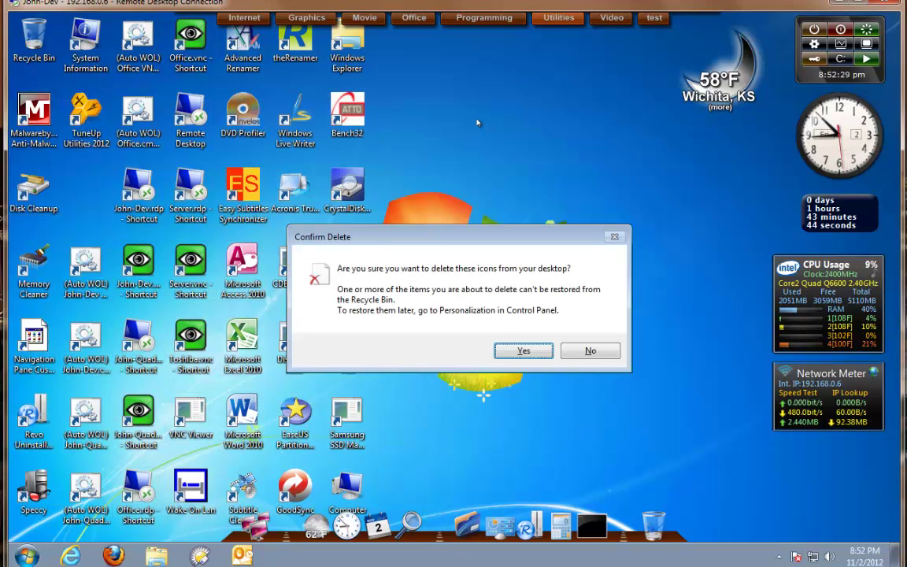
pyautogui.press('Escape')
pyautogui.press('Delete')
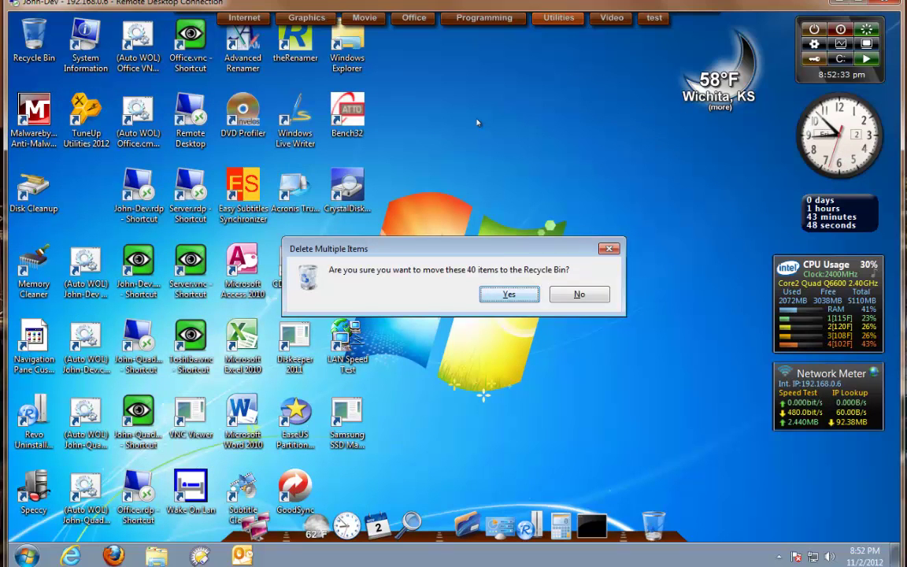
pyautogui.press('Return')
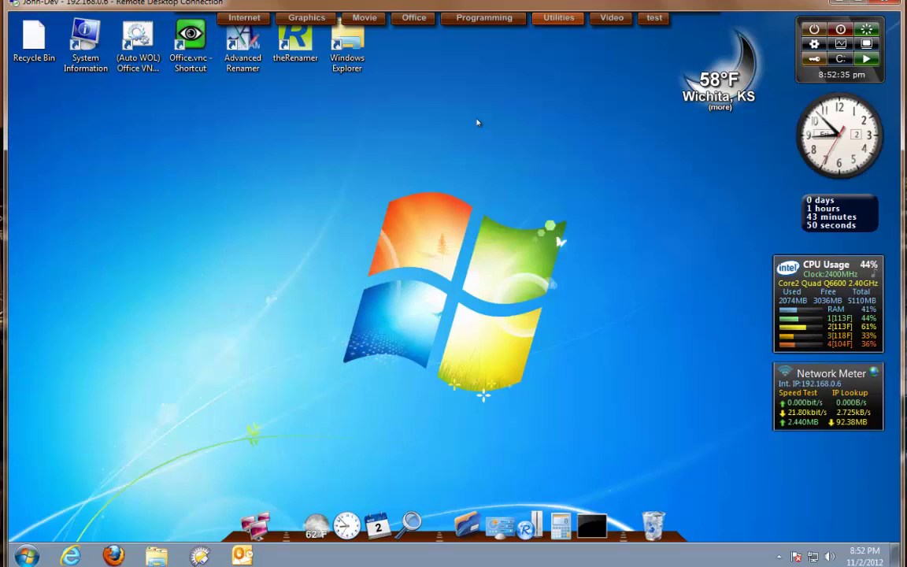
# Delete the remaining desktop shortcuts in the first row, from System Information through Windows Explorer, keeping the Recycle Bin.
pyautogui.moveTo(88, 101); pyautogui.dragTo(371, 15)
pyautogui.press('Delete')
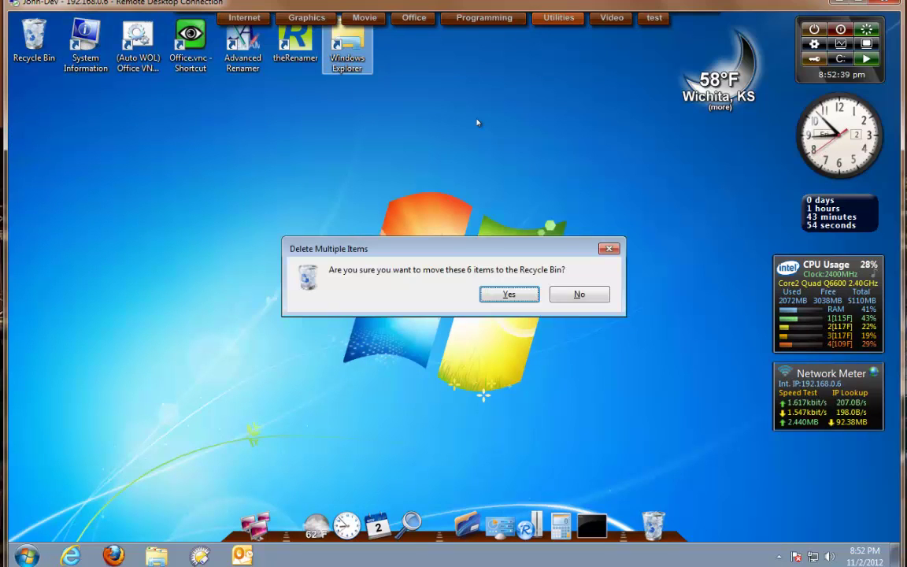
pyautogui.press('Return')
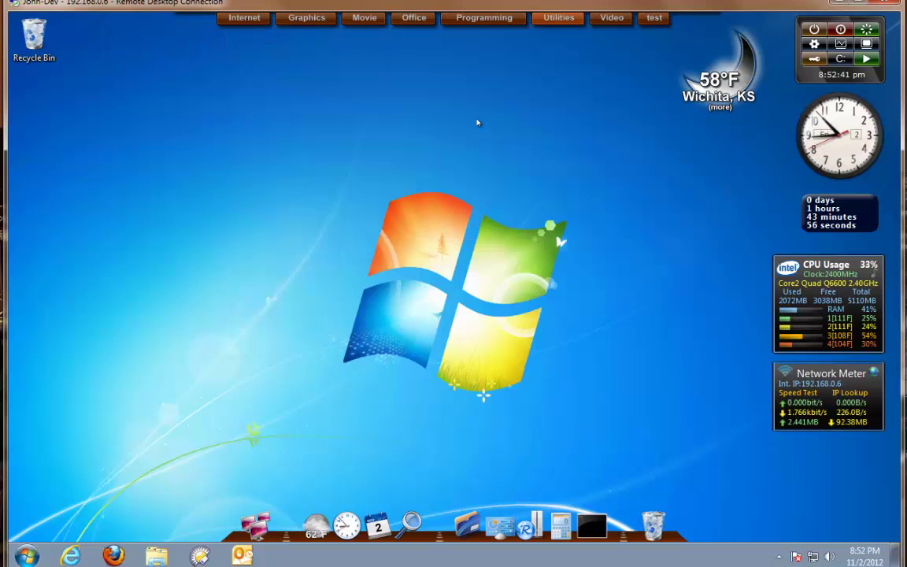